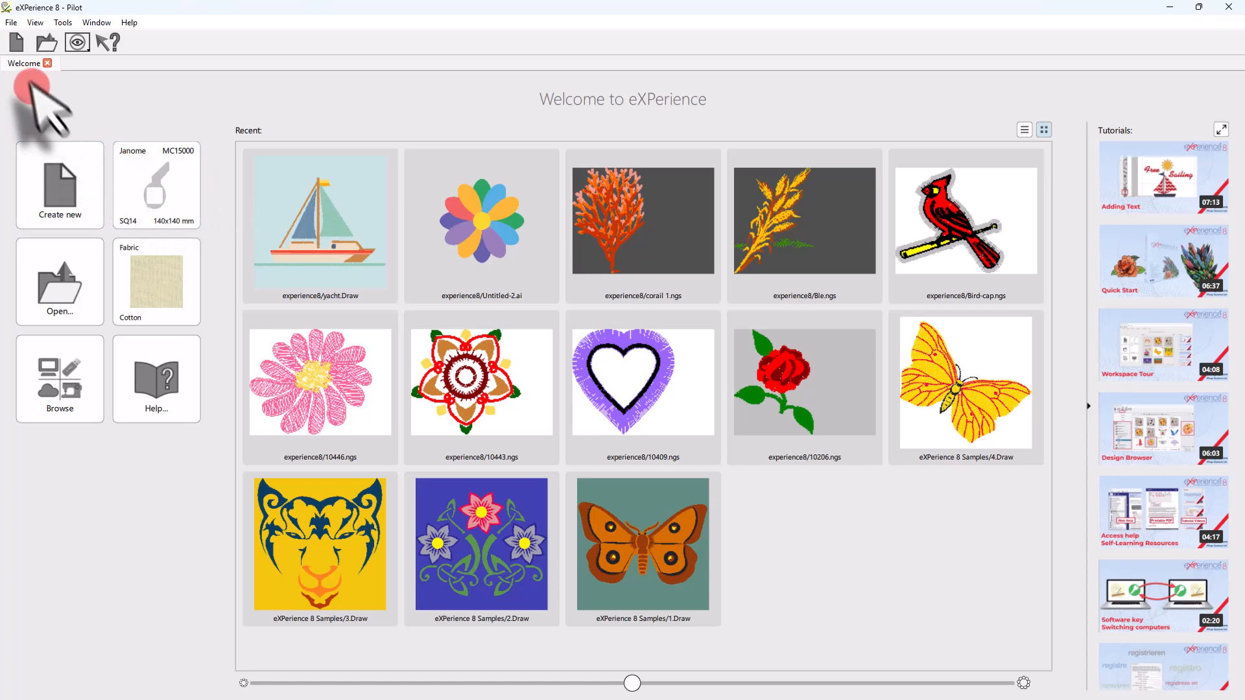
# - Open the recent yacht.Draw design
pyautogui.click(329, 211)
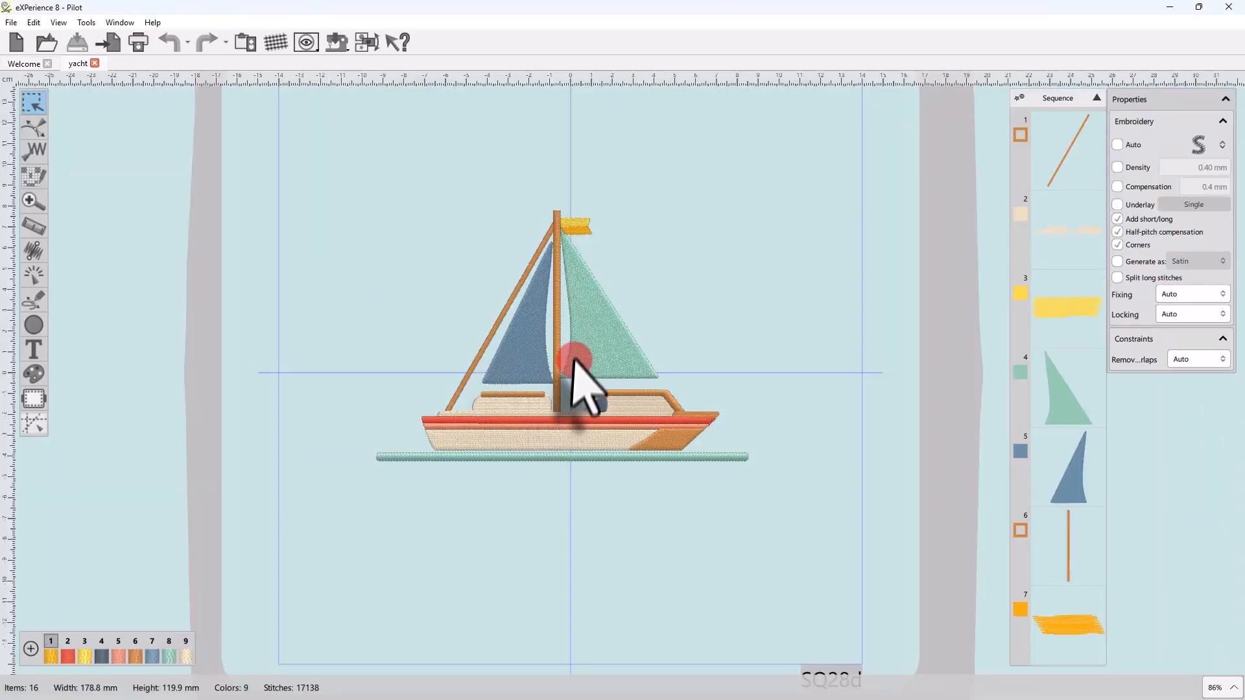
pyautogui.scroll(3, 585, 334)
pyautogui.scroll(1, 563, 322)
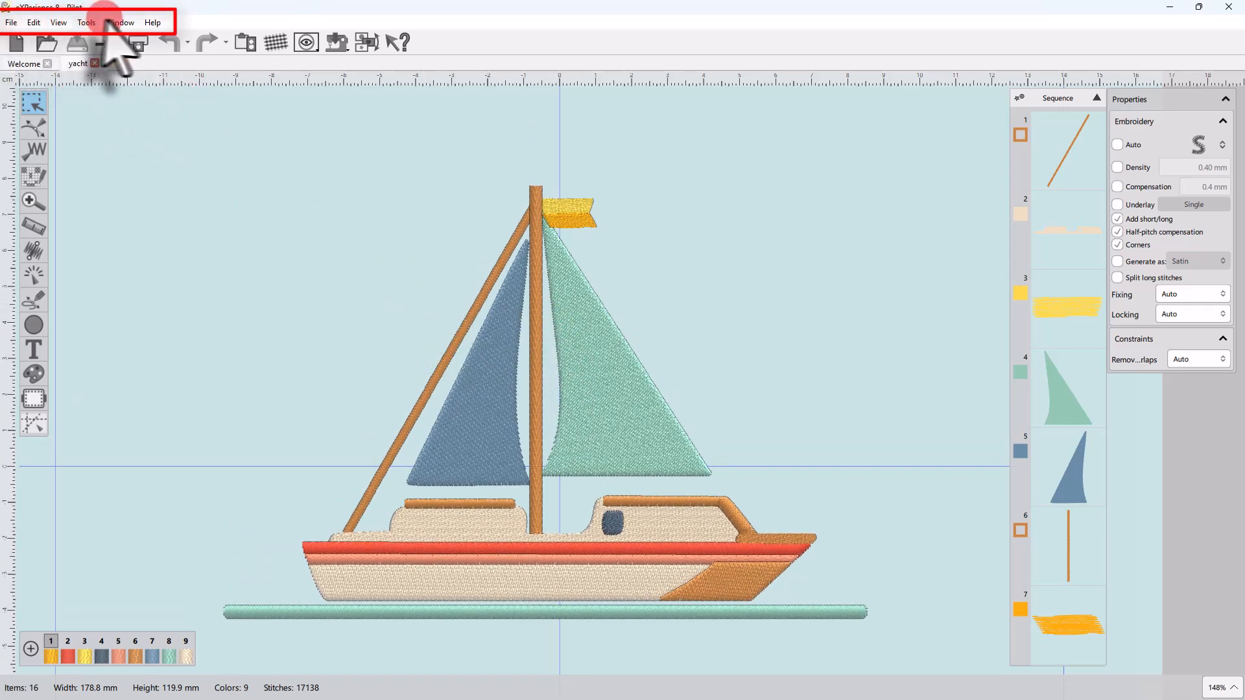
# - View the Segoe UI characters available for symbol insertion at a smaller preview size, and close the dialog without inserting any
pyautogui.click(12, 22)
pyautogui.click(29, 30)
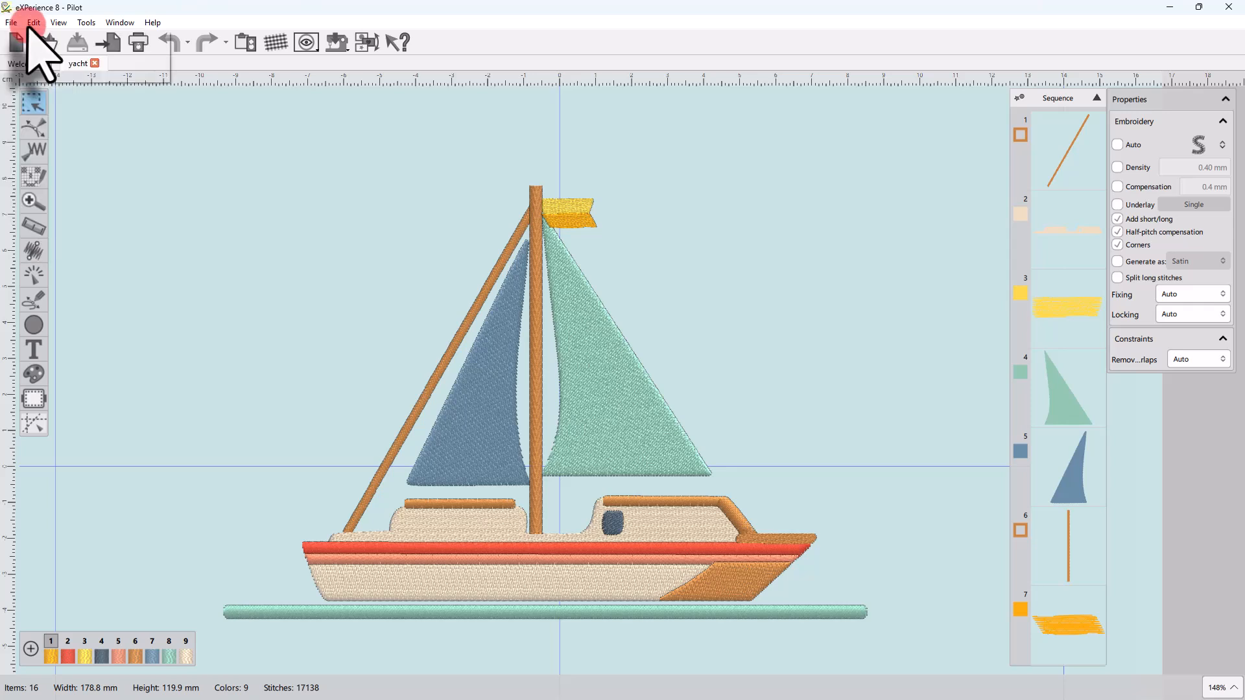
pyautogui.click(58, 22)
pyautogui.click(87, 22)
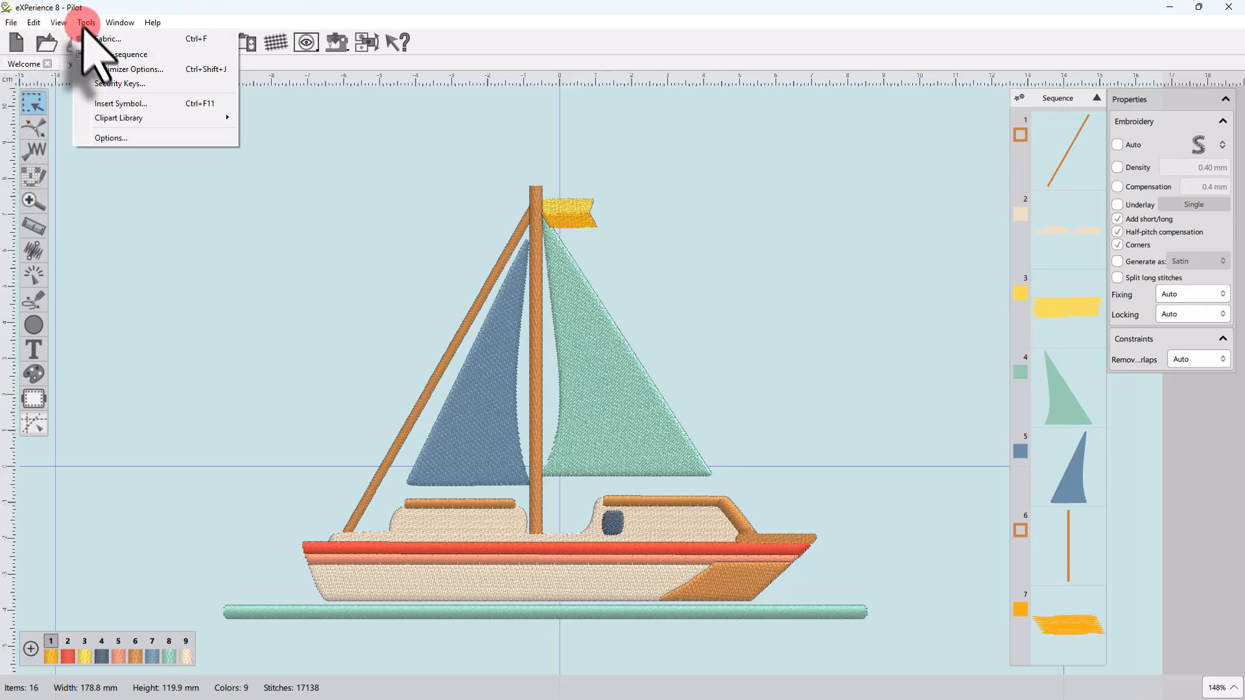
pyautogui.click(132, 104)
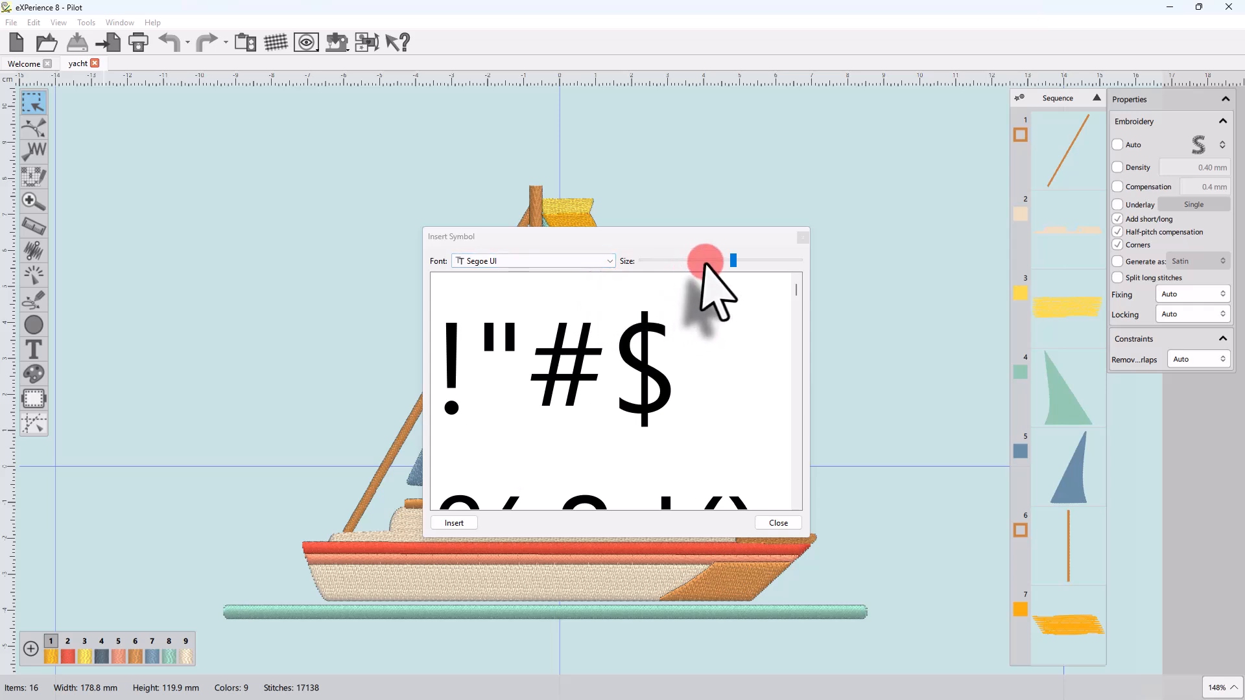
pyautogui.click(706, 261)
pyautogui.click(694, 261)
pyautogui.click(686, 259)
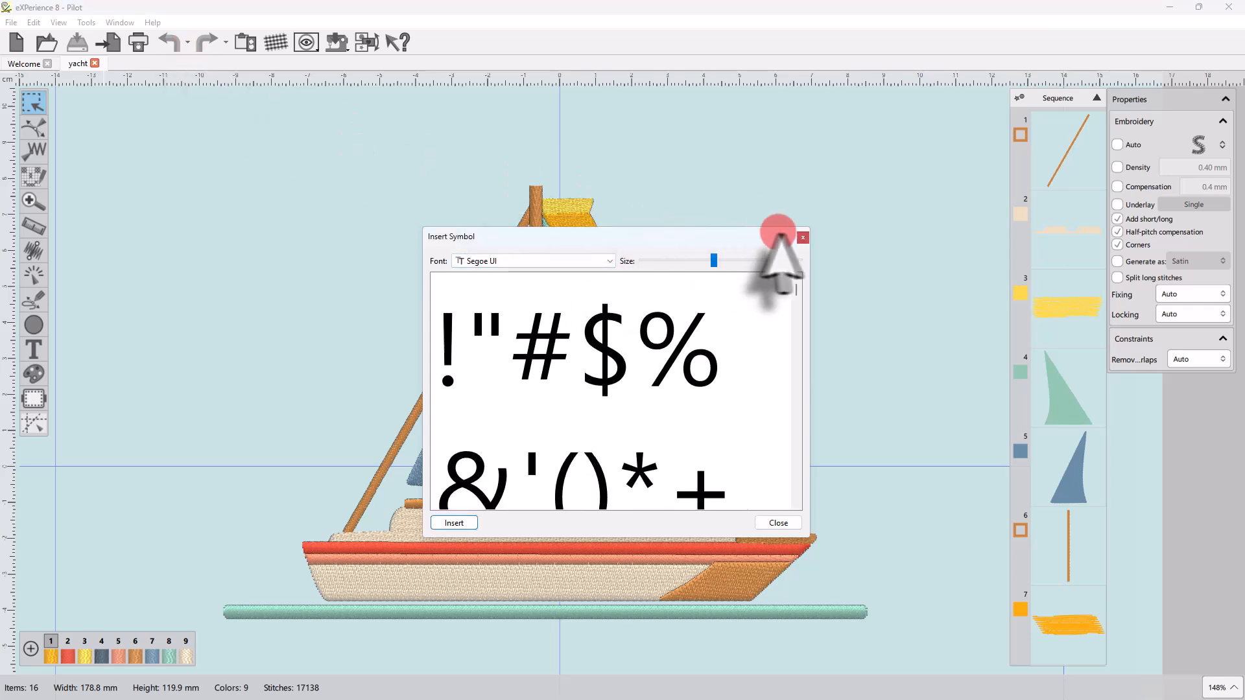
pyautogui.click(805, 238)
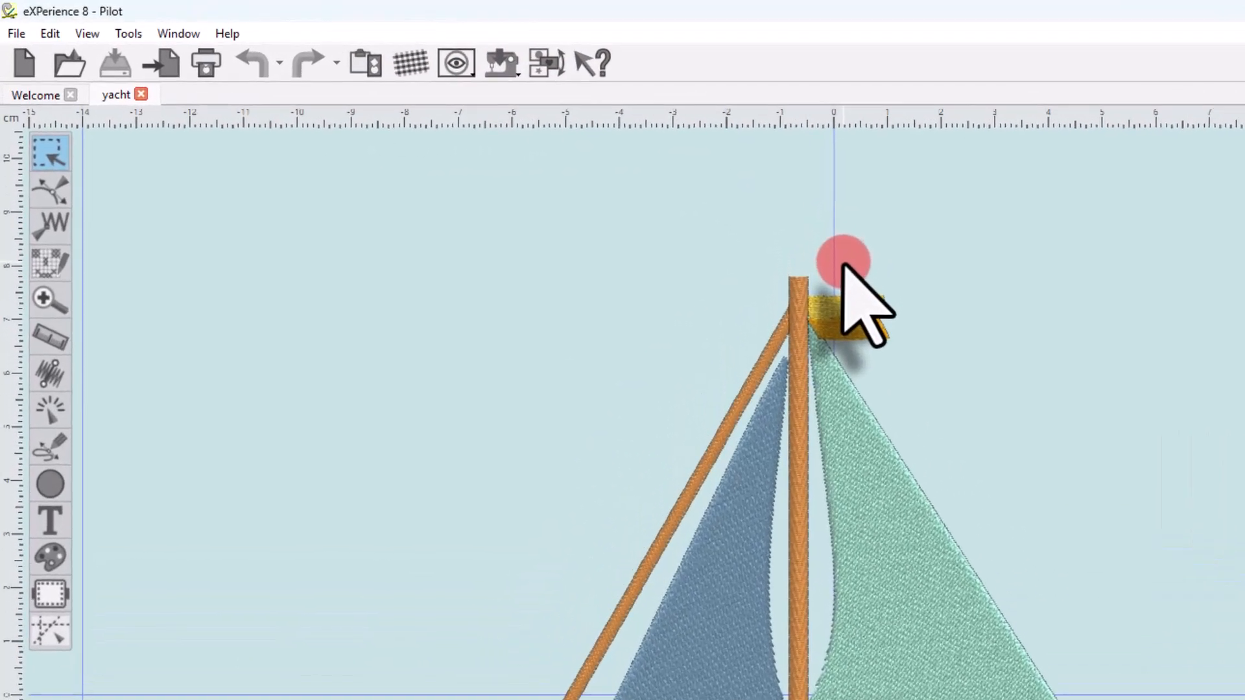
# - Draw an ellipse about 25 mm wide and 16 mm high in the empty area beside the blue sail
pyautogui.scroll(-2, 602, 189)
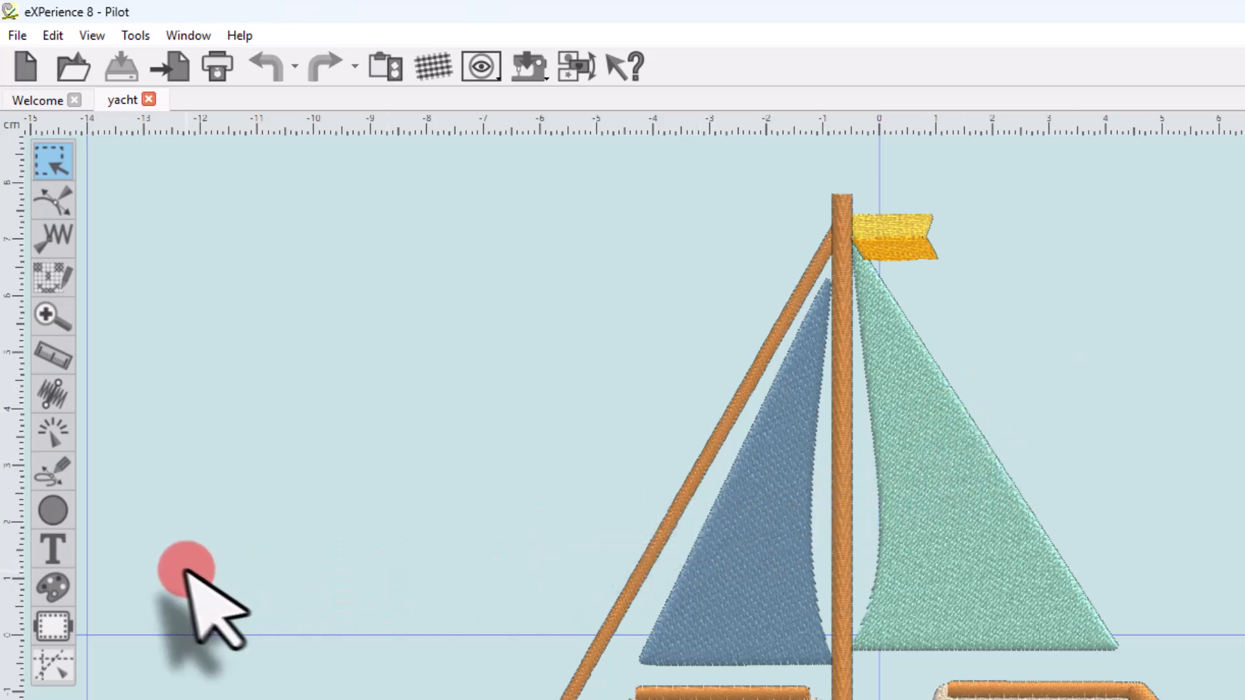
pyautogui.click(36, 538)
pyautogui.click(49, 512)
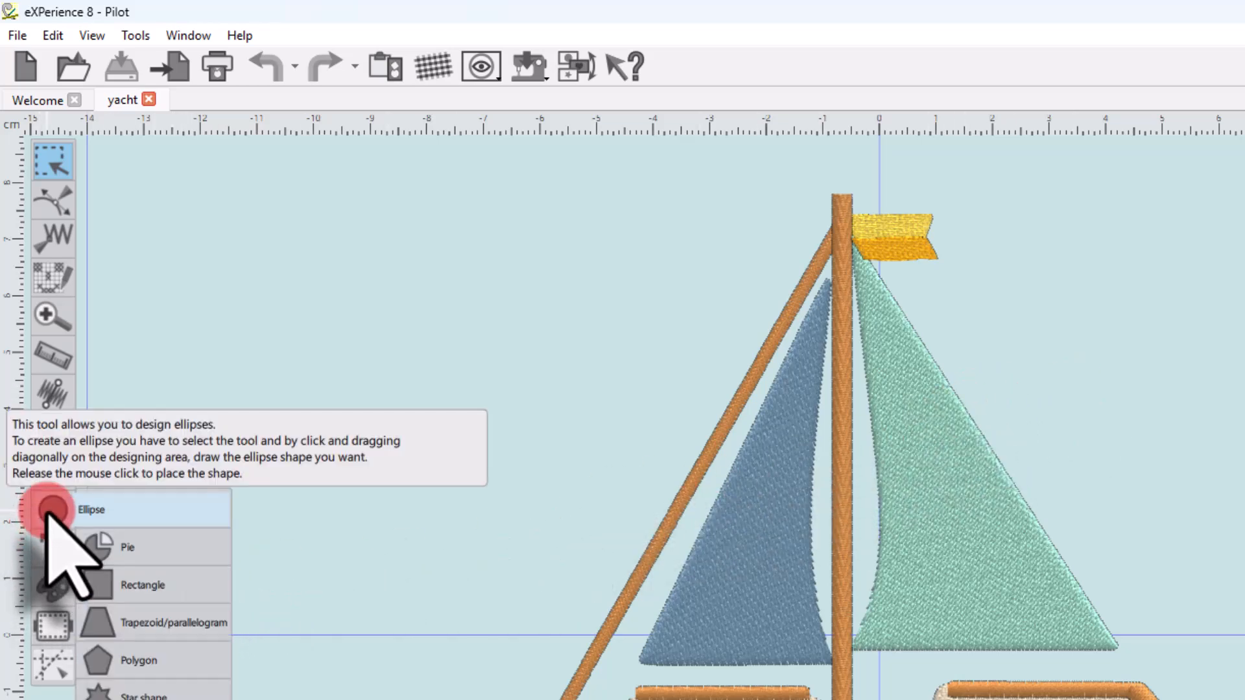
pyautogui.moveTo(382, 314); pyautogui.dragTo(522, 413)
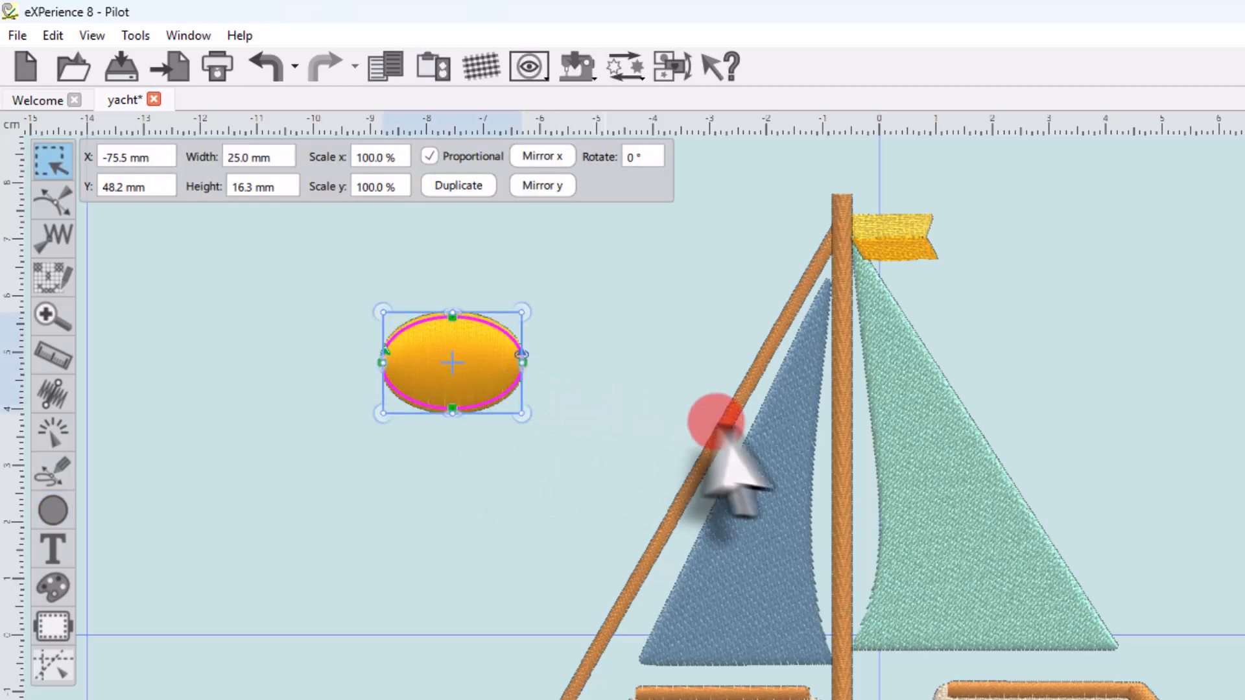
pyautogui.click(693, 367)
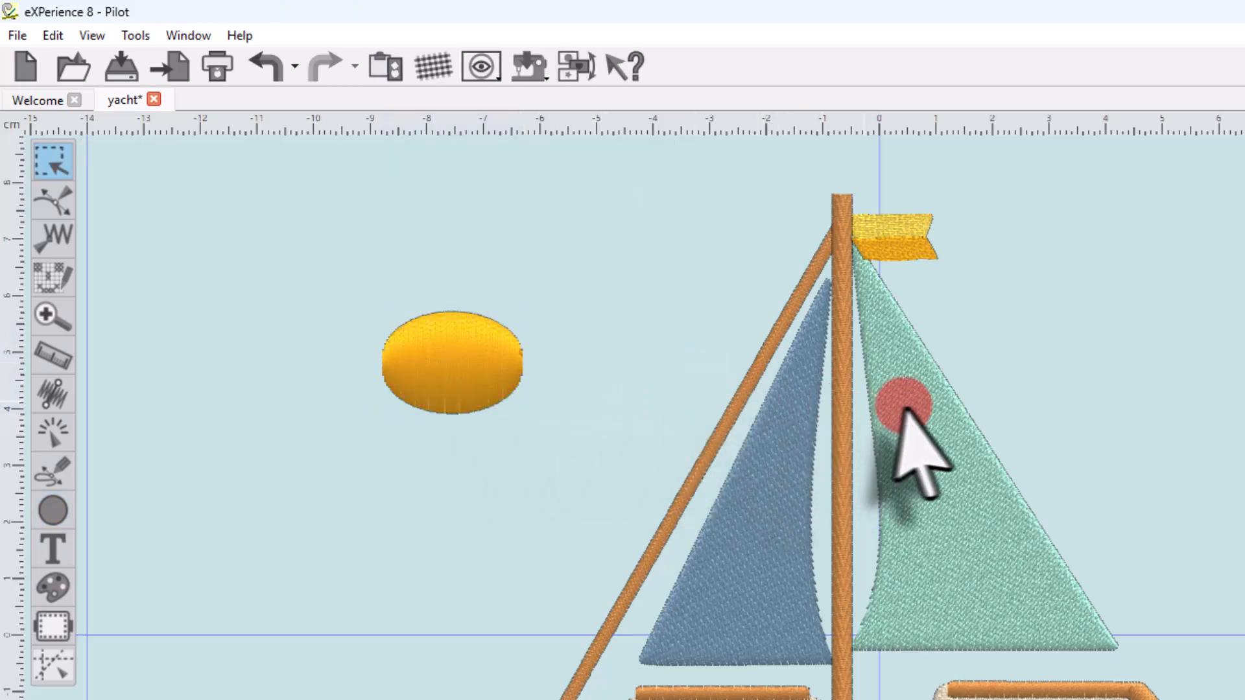
# - Select the green sail and check which conversion options are offered for it
pyautogui.click(944, 409)
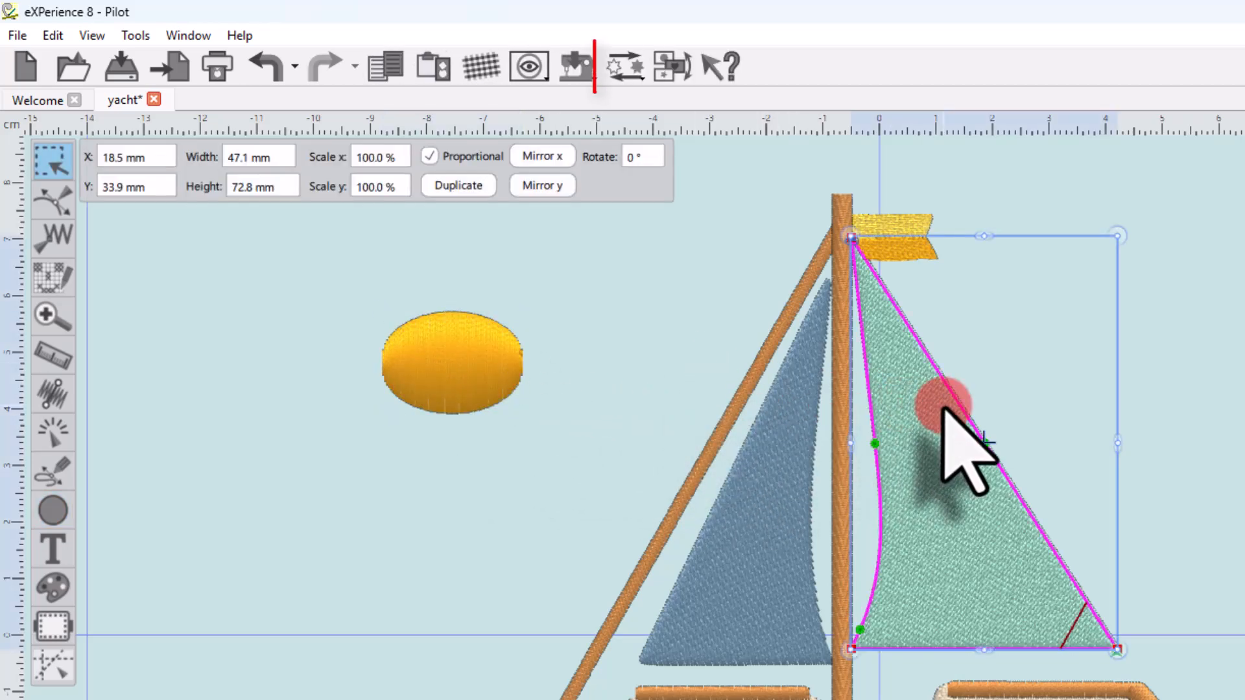
pyautogui.click(624, 66)
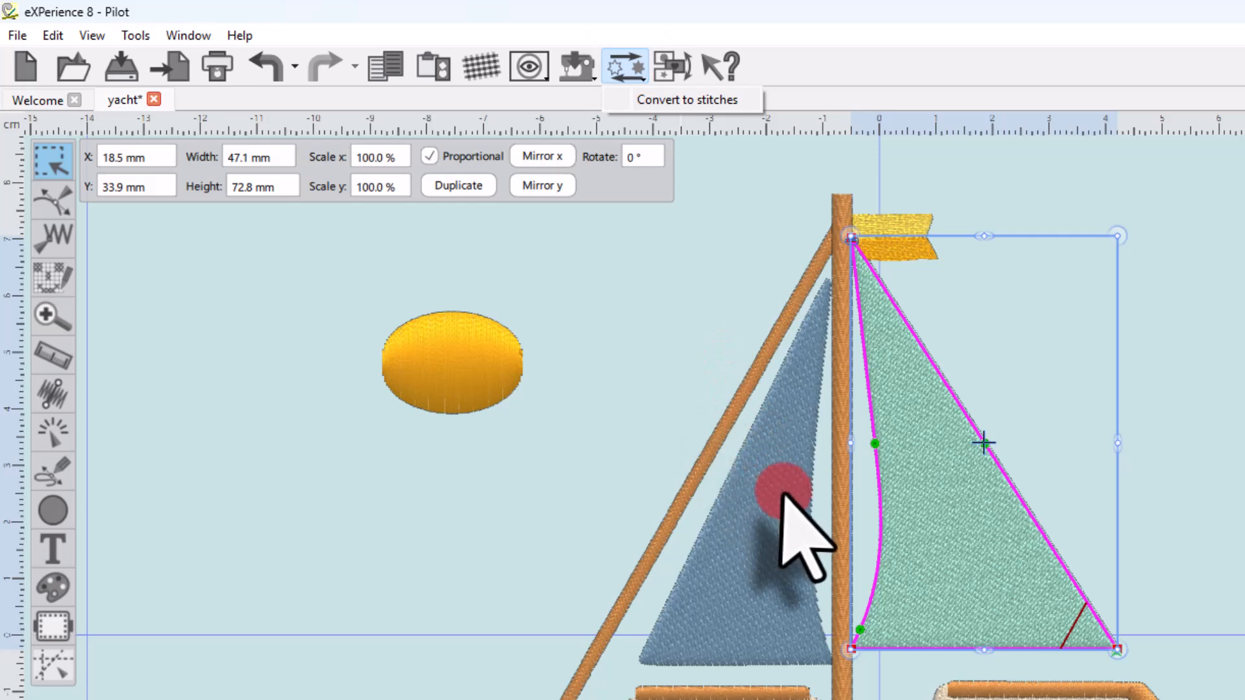
pyautogui.click(625, 396)
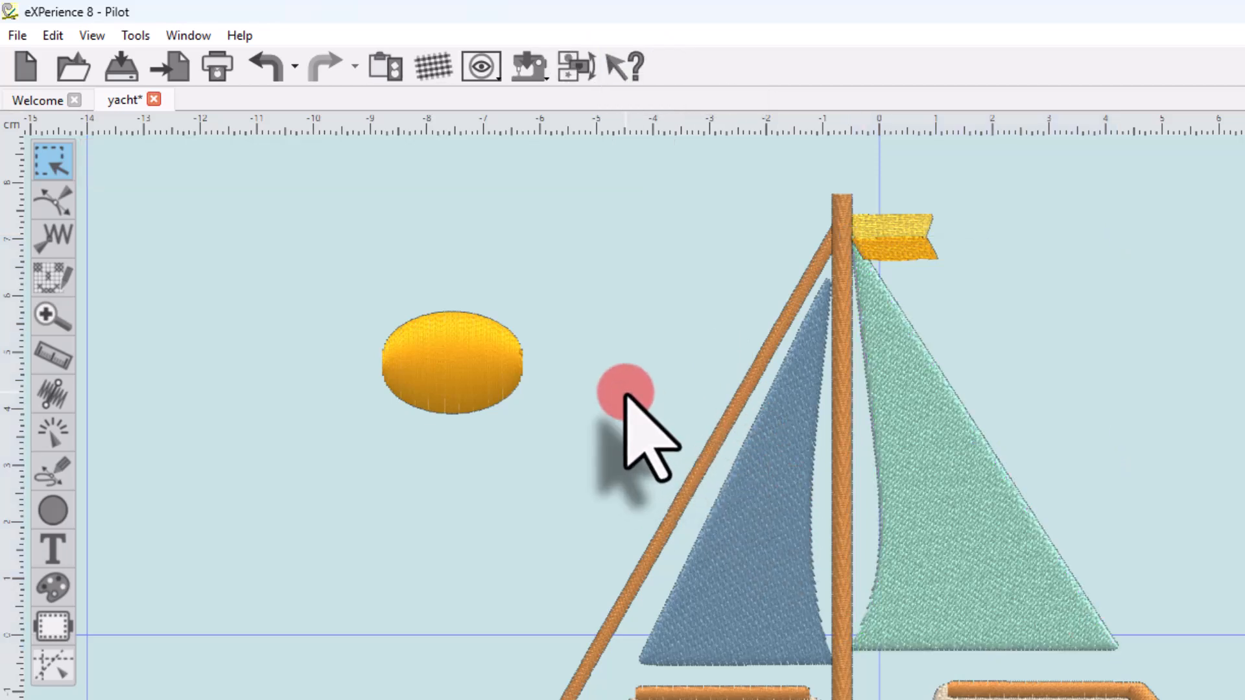
pyautogui.click(915, 449)
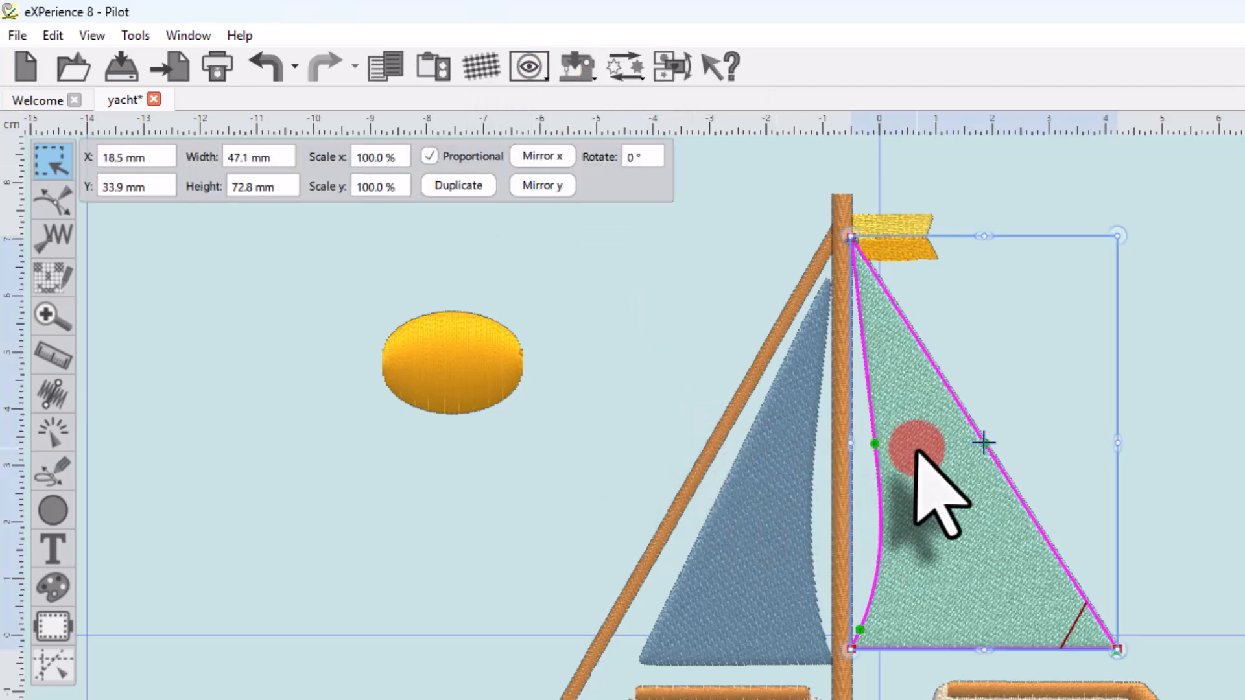
pyautogui.click(627, 65)
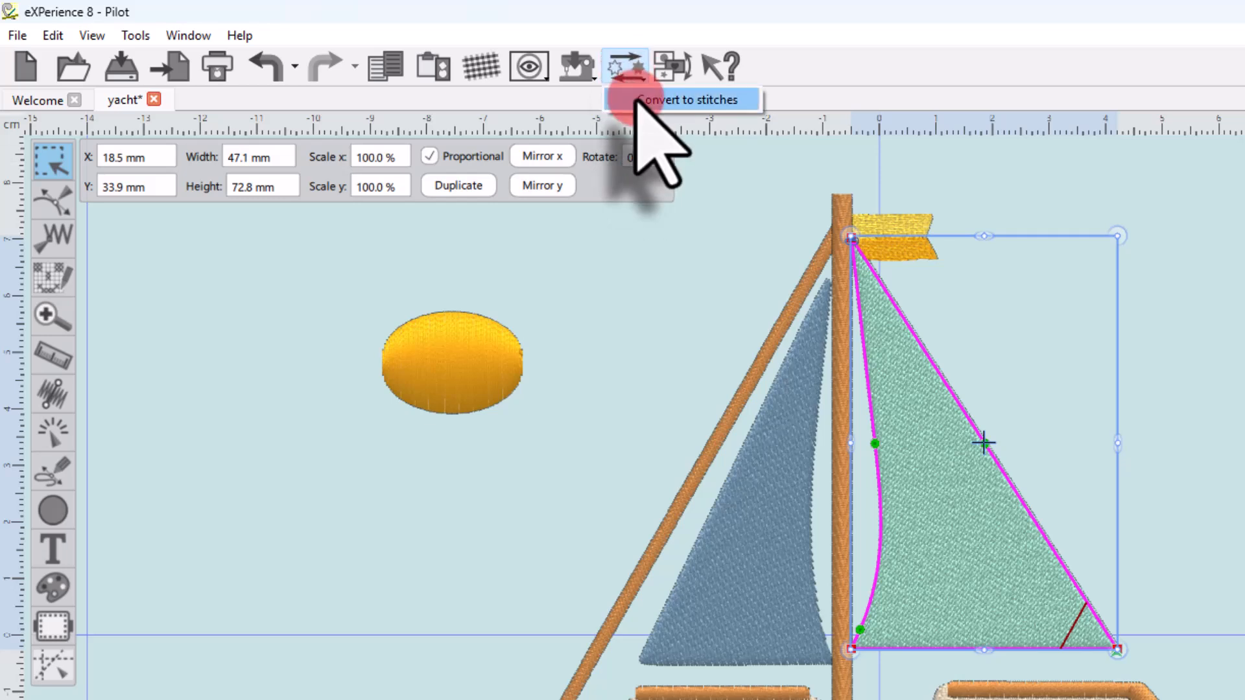
pyautogui.click(681, 99)
pyautogui.click(584, 389)
# - Select the yellow ellipse, check its conversion options and deselect it
pyautogui.click(500, 380)
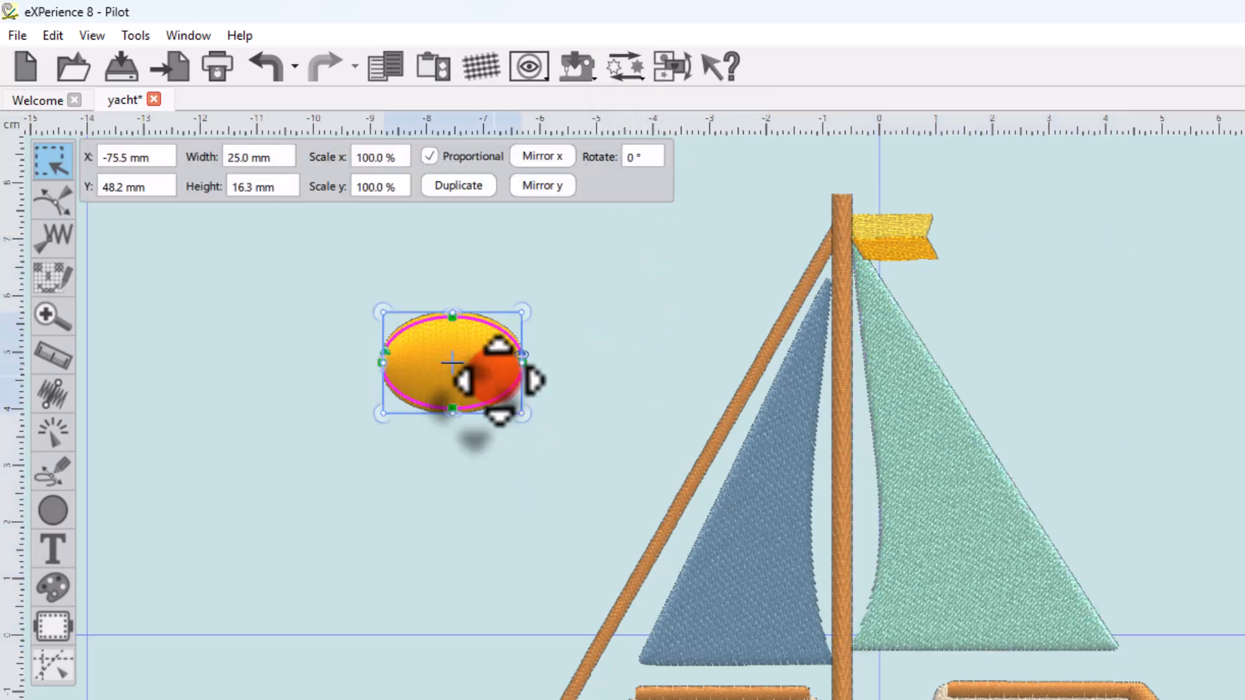
pyautogui.click(624, 65)
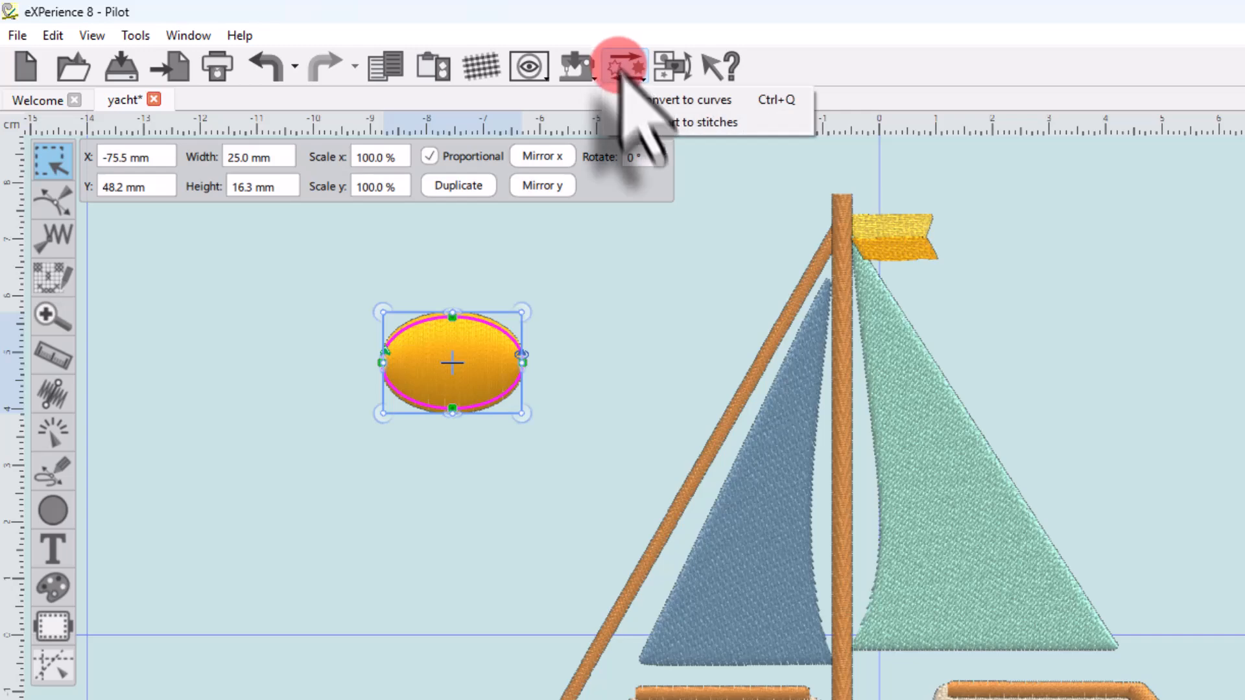
pyautogui.click(640, 101)
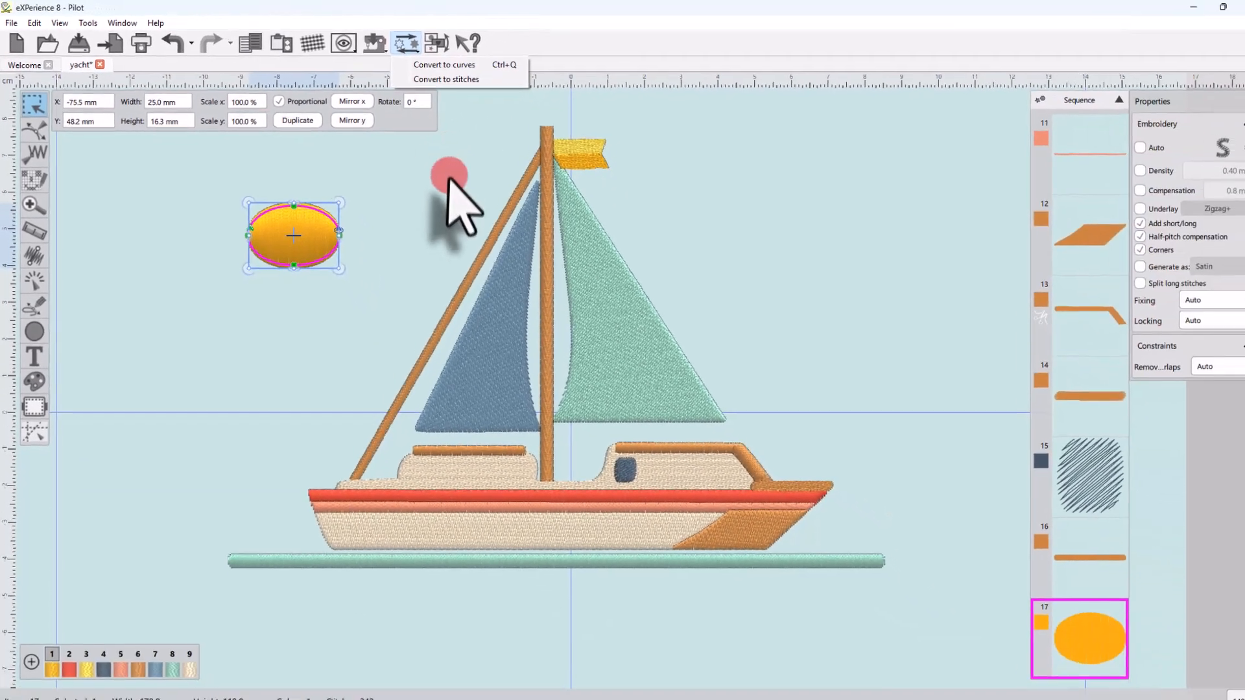
pyautogui.click(441, 176)
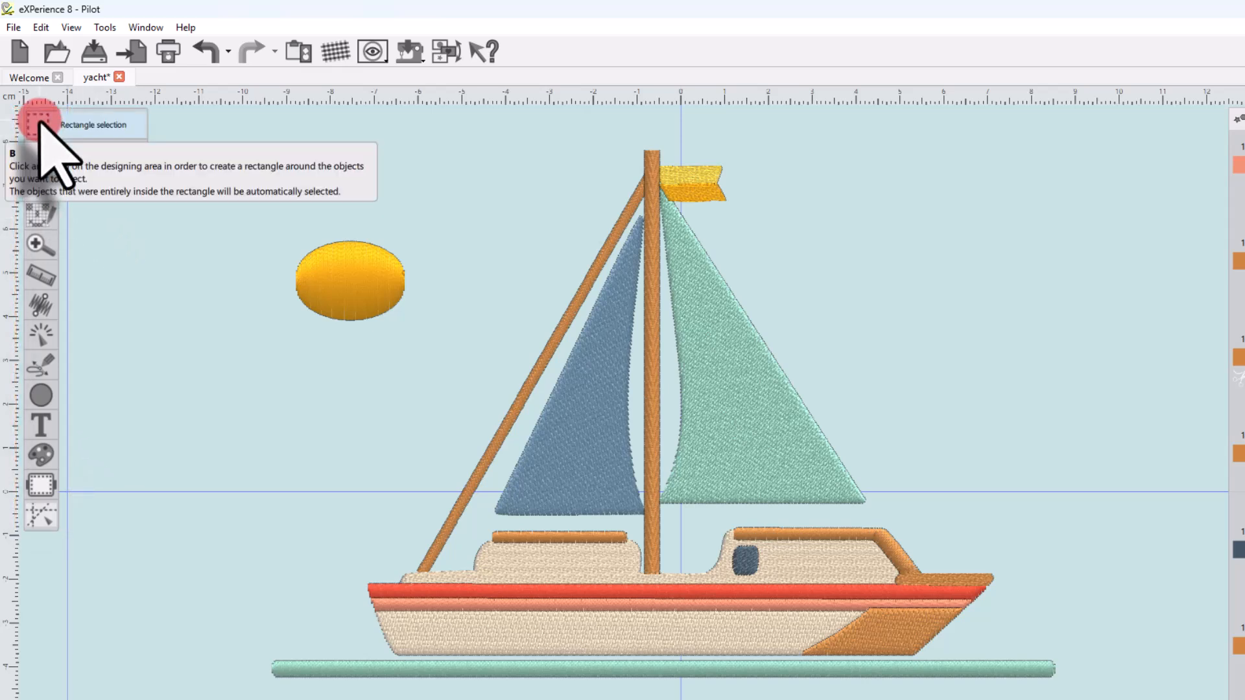
# - Examine the selection, editing, cross stitch, measuring, stitch flow, digitizing and shape tools and their descriptions
pyautogui.click(36, 155)
pyautogui.click(35, 183)
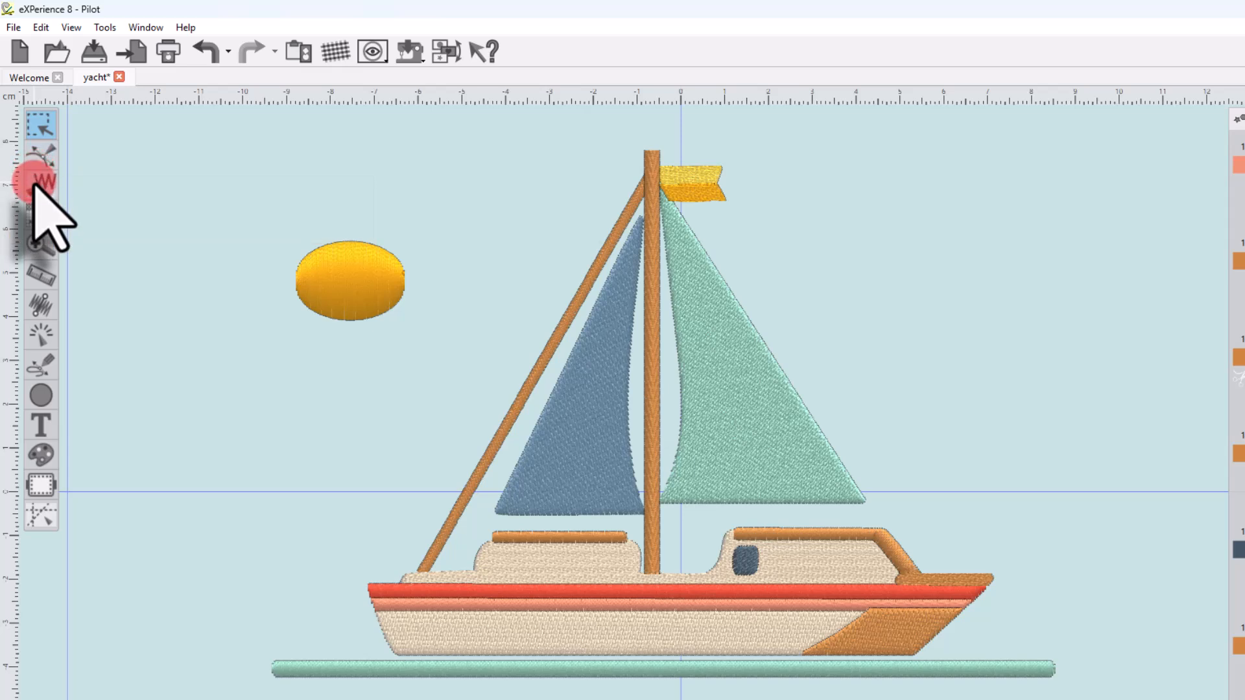
pyautogui.click(39, 216)
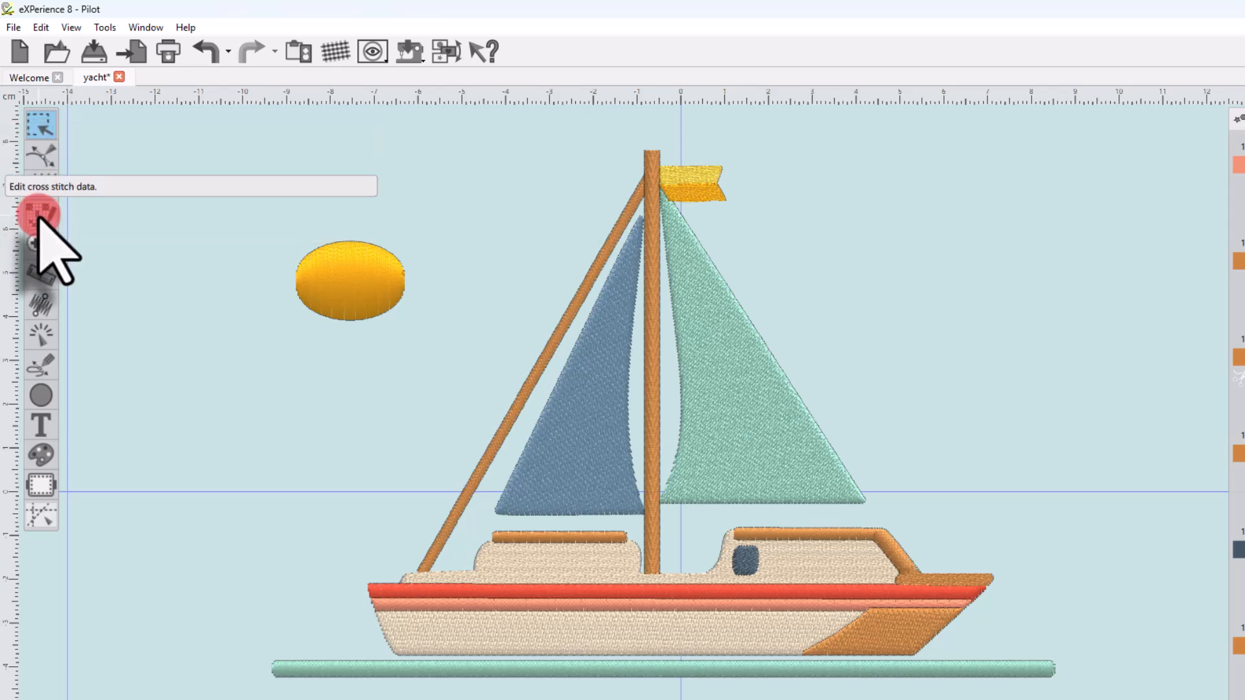
pyautogui.moveTo(40, 241)
pyautogui.mouseDown()
pyautogui.moveTo(79, 249)
pyautogui.moveTo(104, 324)
pyautogui.moveTo(47, 292)
pyautogui.mouseUp()
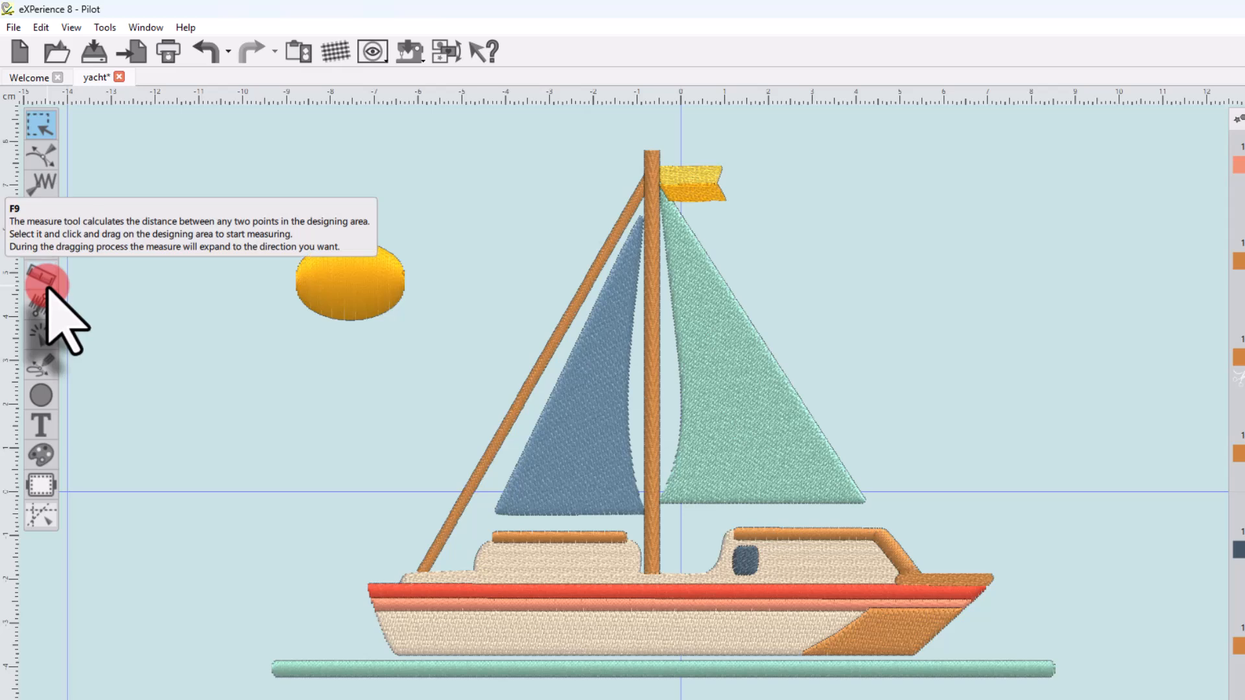
pyautogui.click(41, 304)
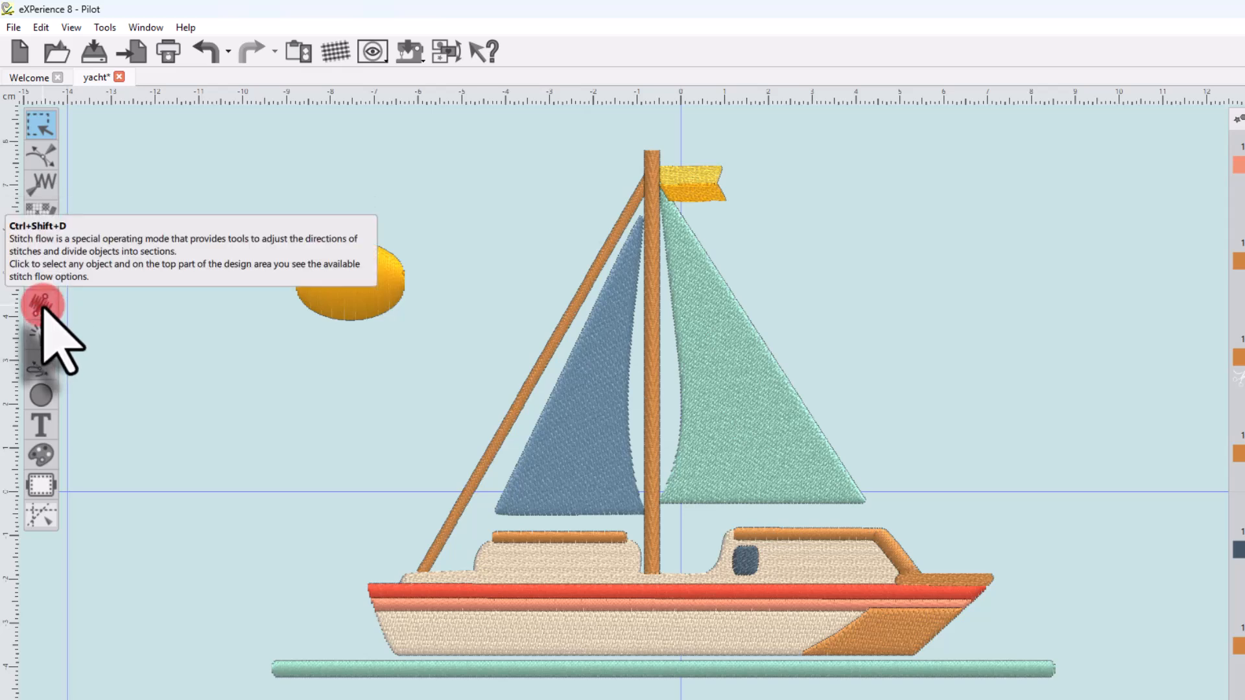
pyautogui.click(41, 338)
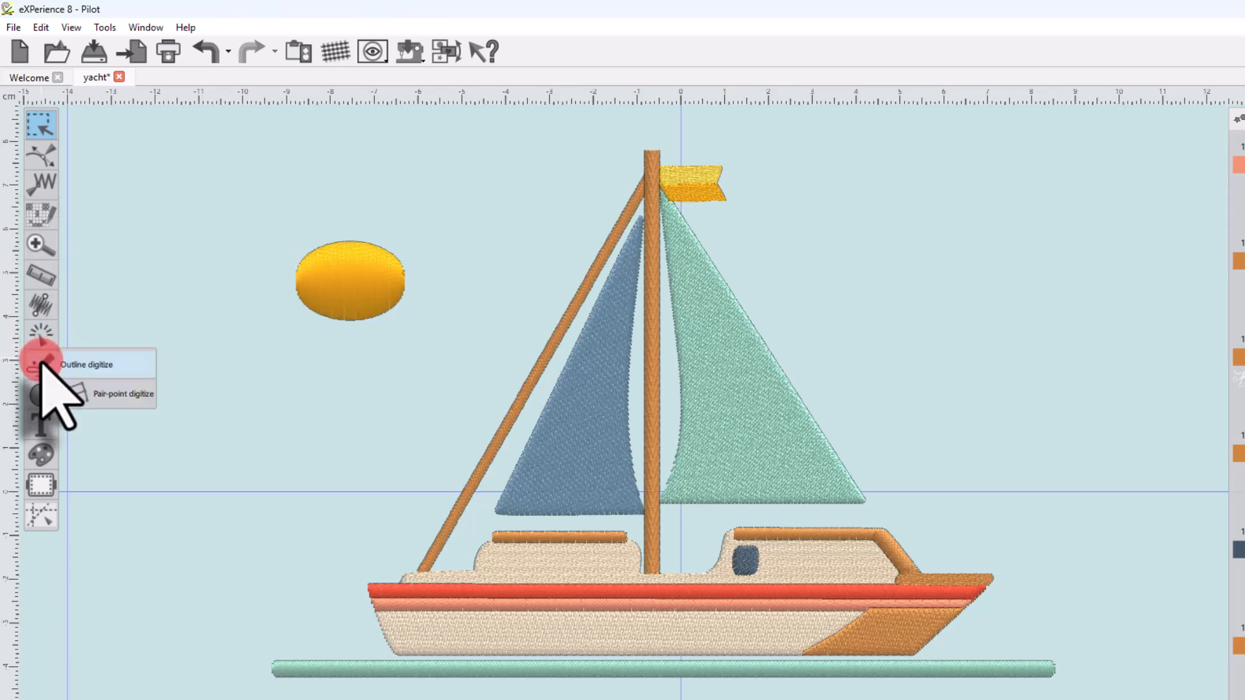
pyautogui.click(40, 395)
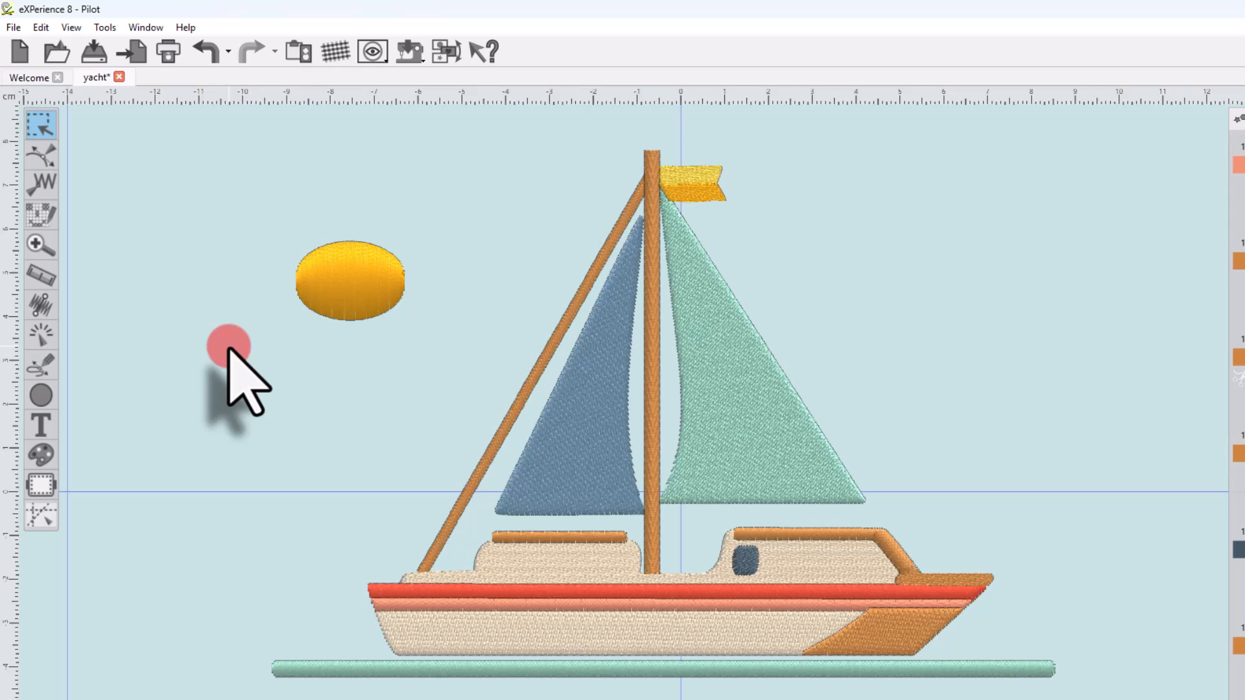
# - Add the Arial text "Sail" above the ellipse and the text "Wind" below it, and return to rectangle selection
pyautogui.click(40, 425)
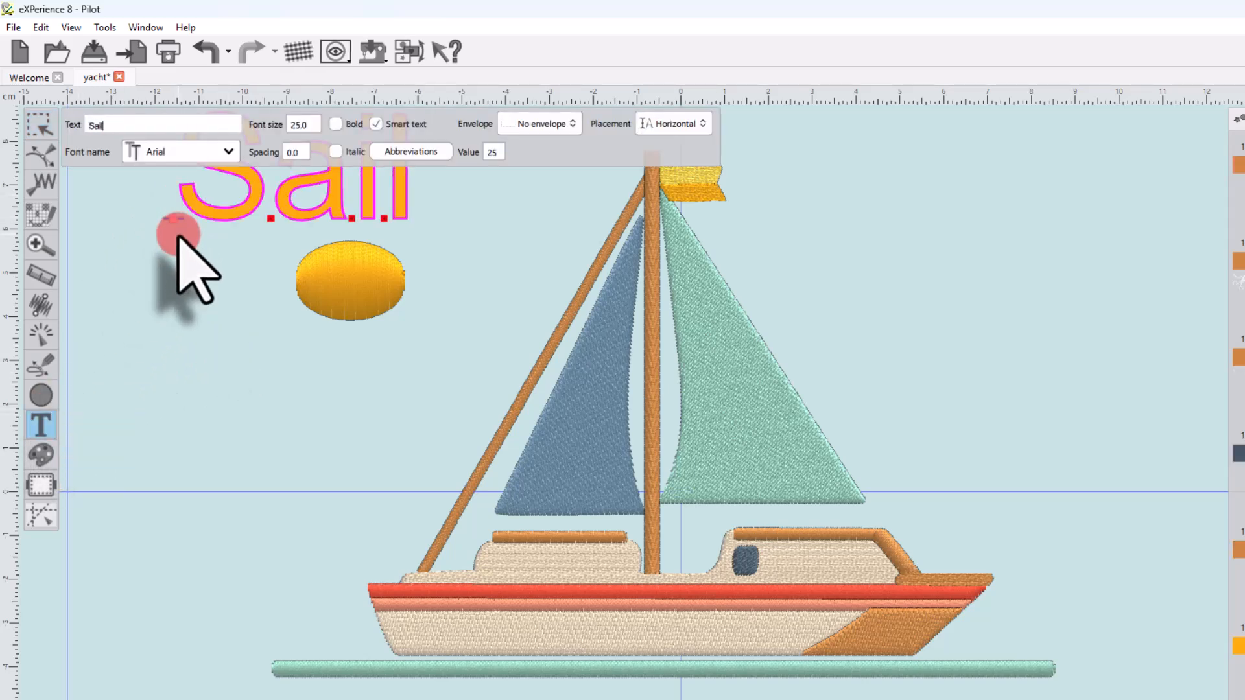
pyautogui.click(203, 378)
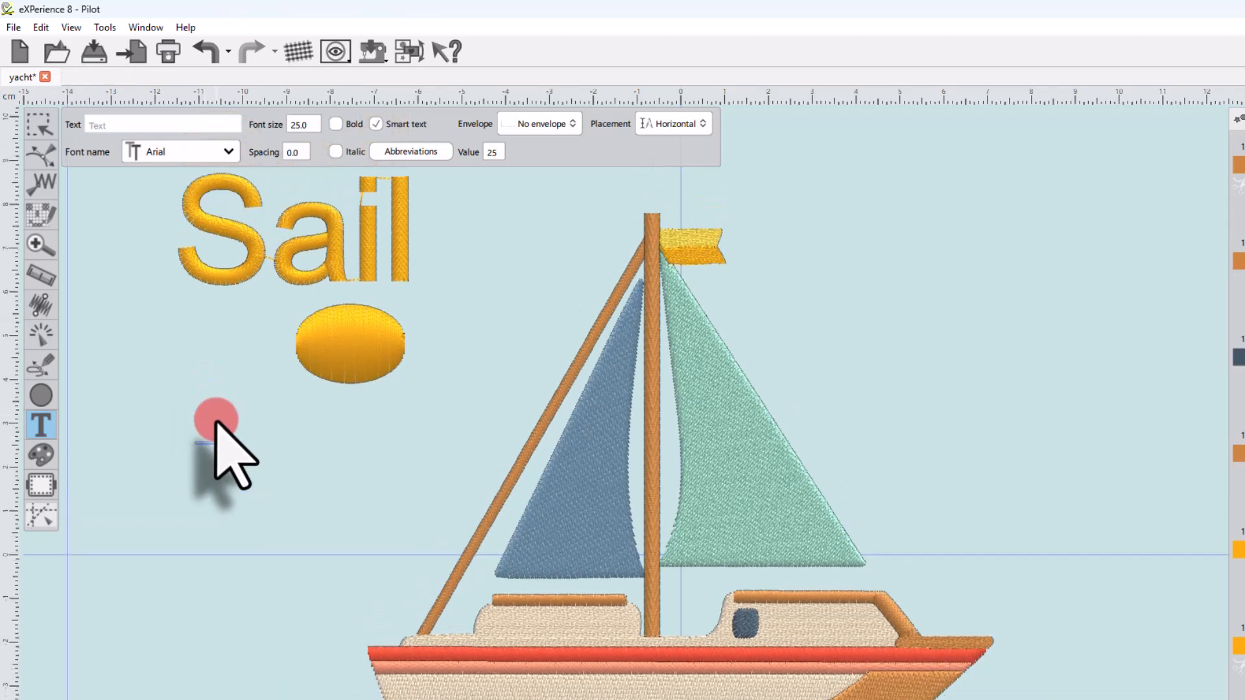
pyautogui.write('Wind')
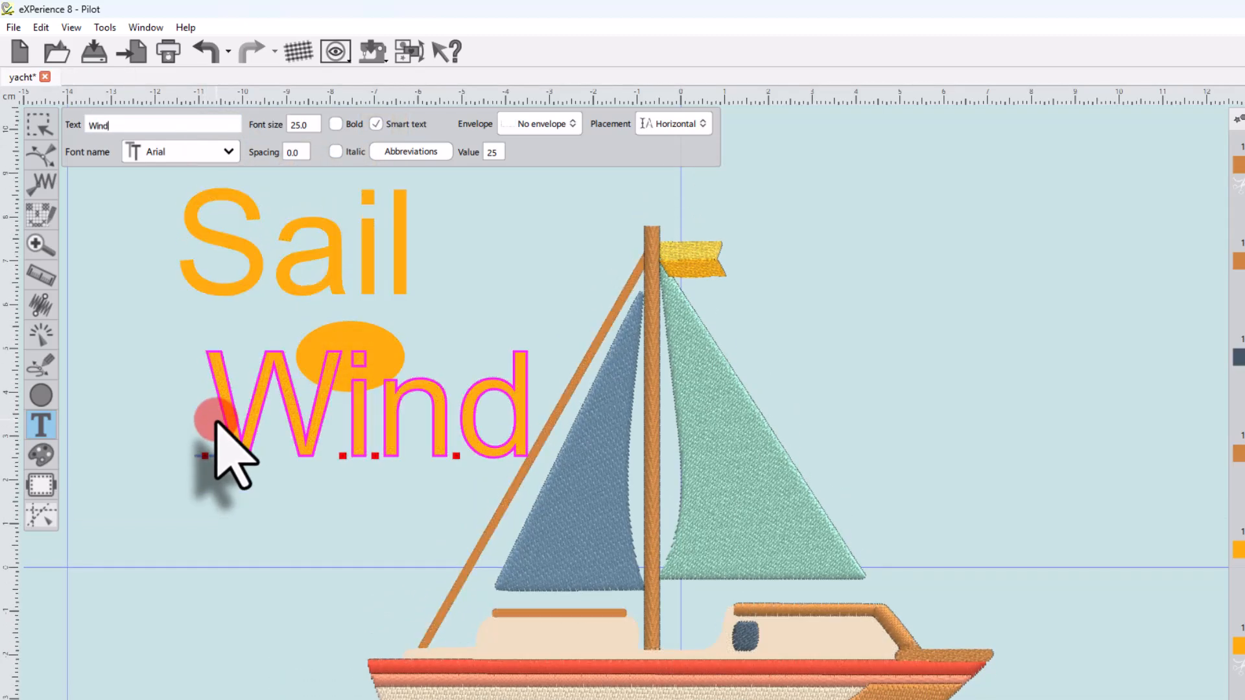
pyautogui.click(253, 493)
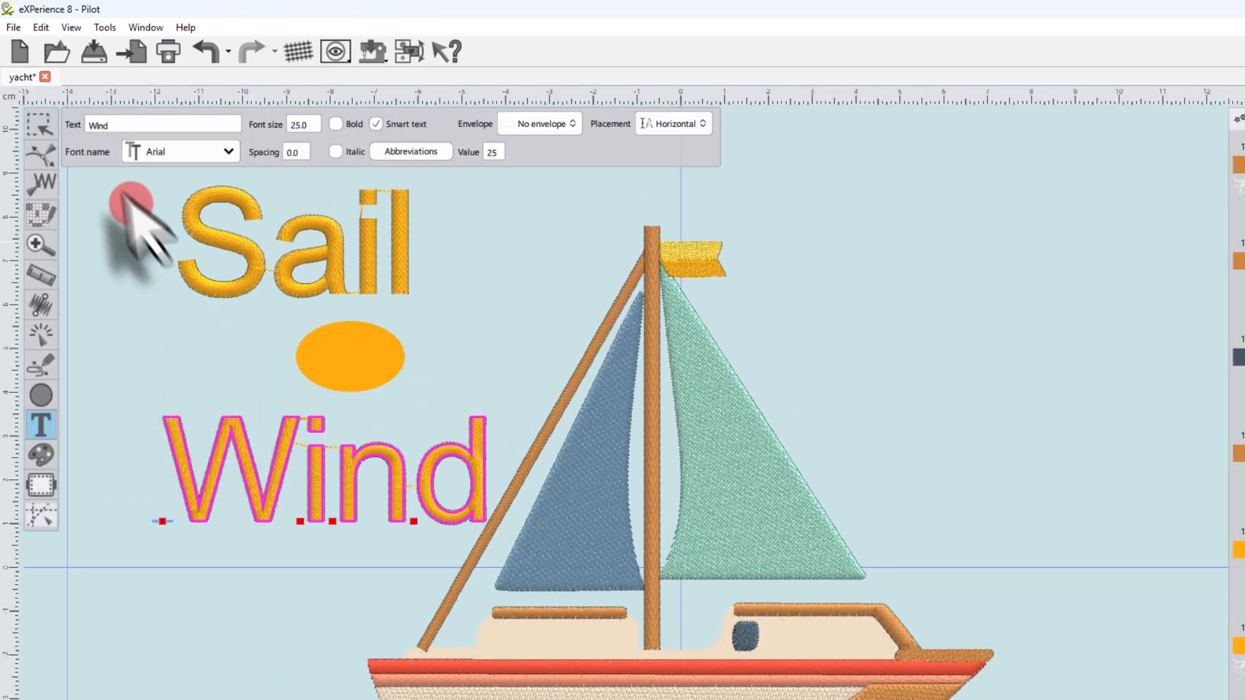
pyautogui.click(40, 123)
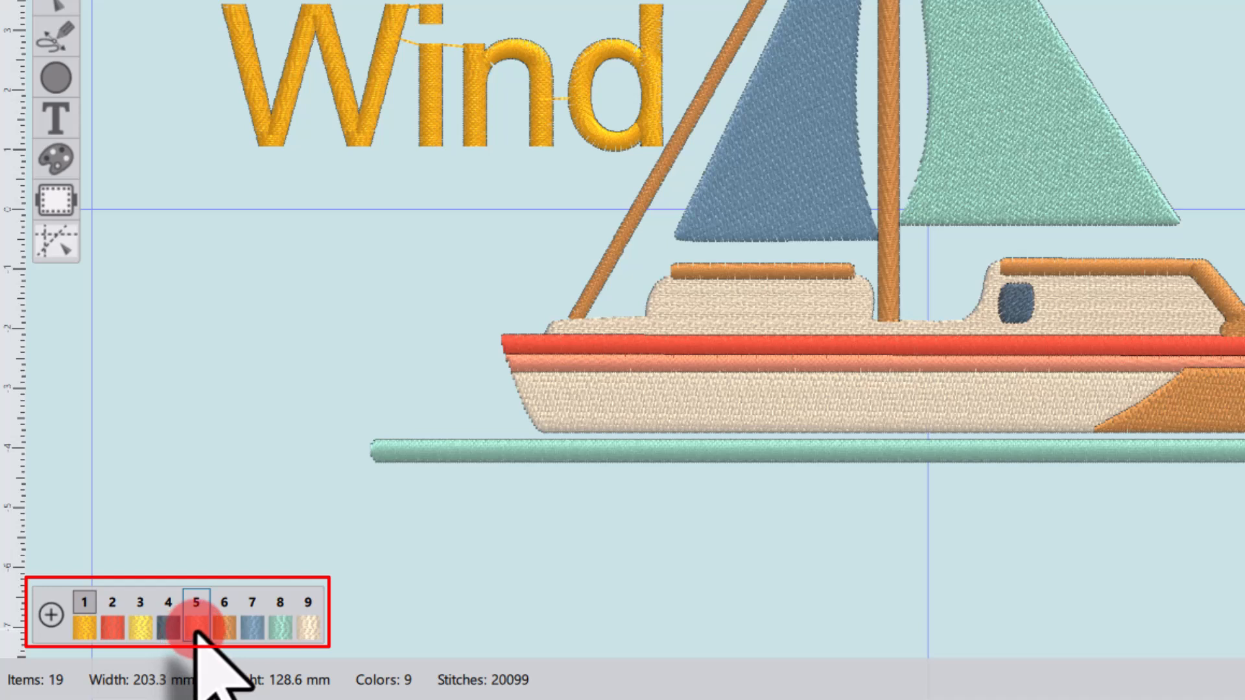
# - Try a light green from the color wheel for thread color 5, replace it with a salmon-pink standard color and apply it
pyautogui.moveTo(197, 631)
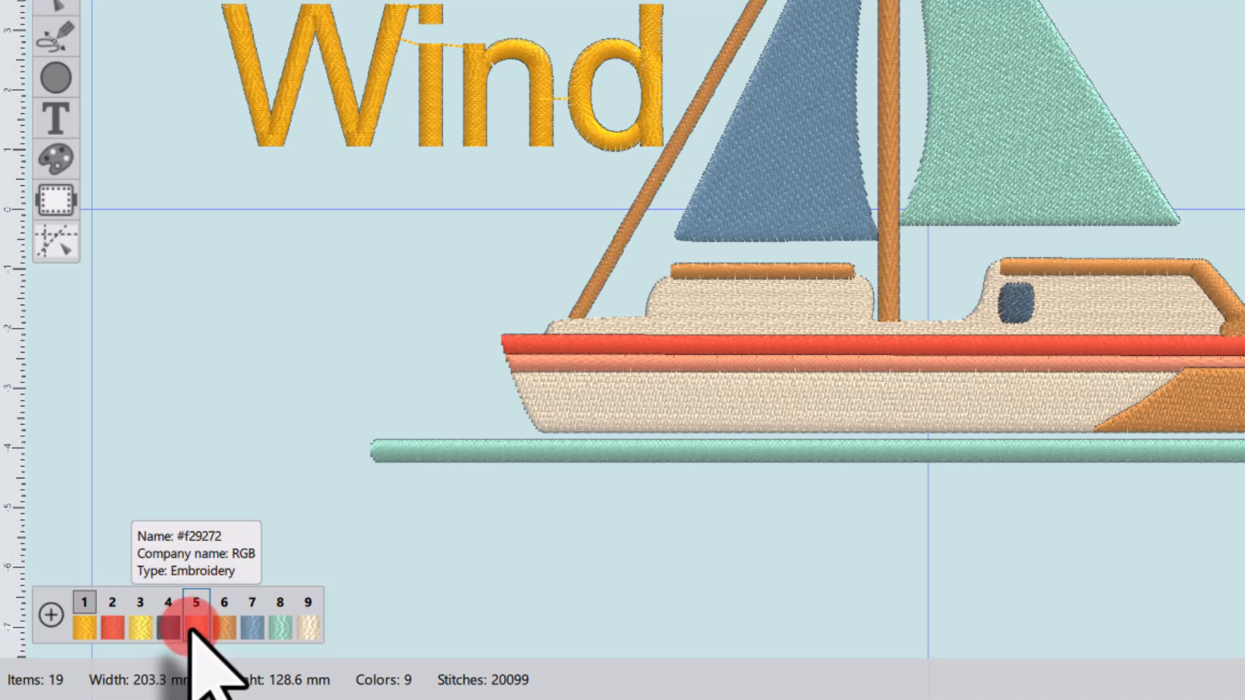
pyautogui.rightClick(192, 627)
pyautogui.click(243, 598)
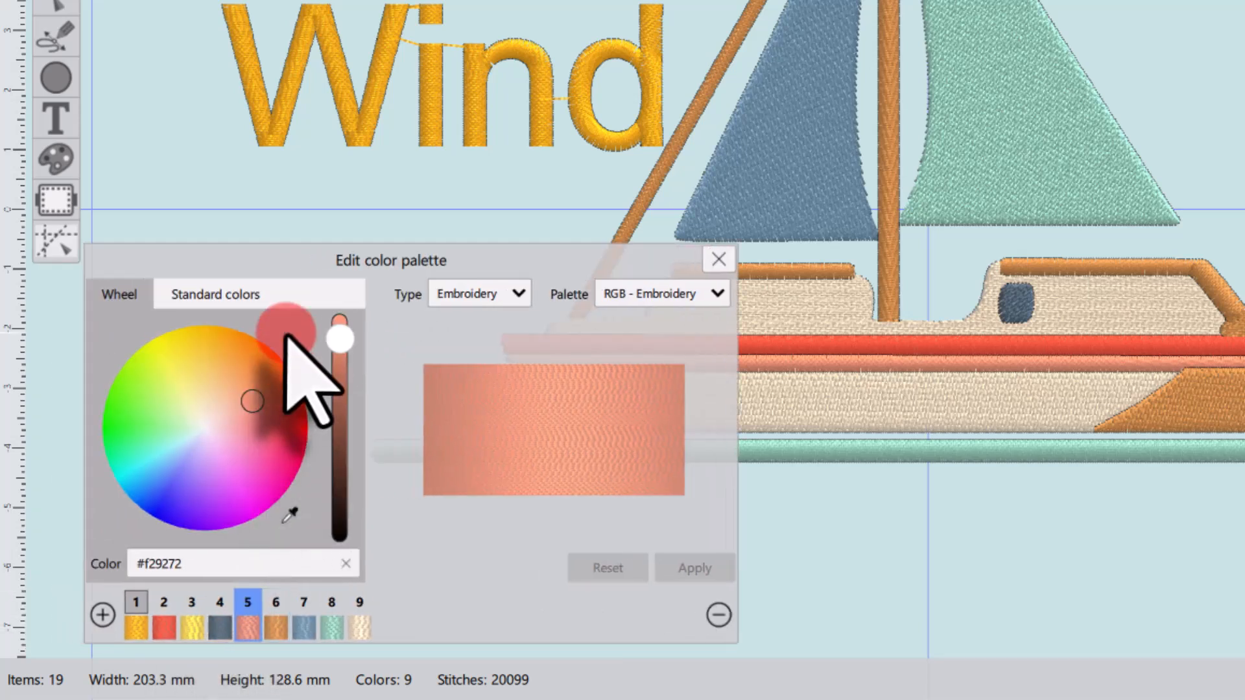
pyautogui.moveTo(247, 406); pyautogui.dragTo(154, 390)
pyautogui.click(223, 286)
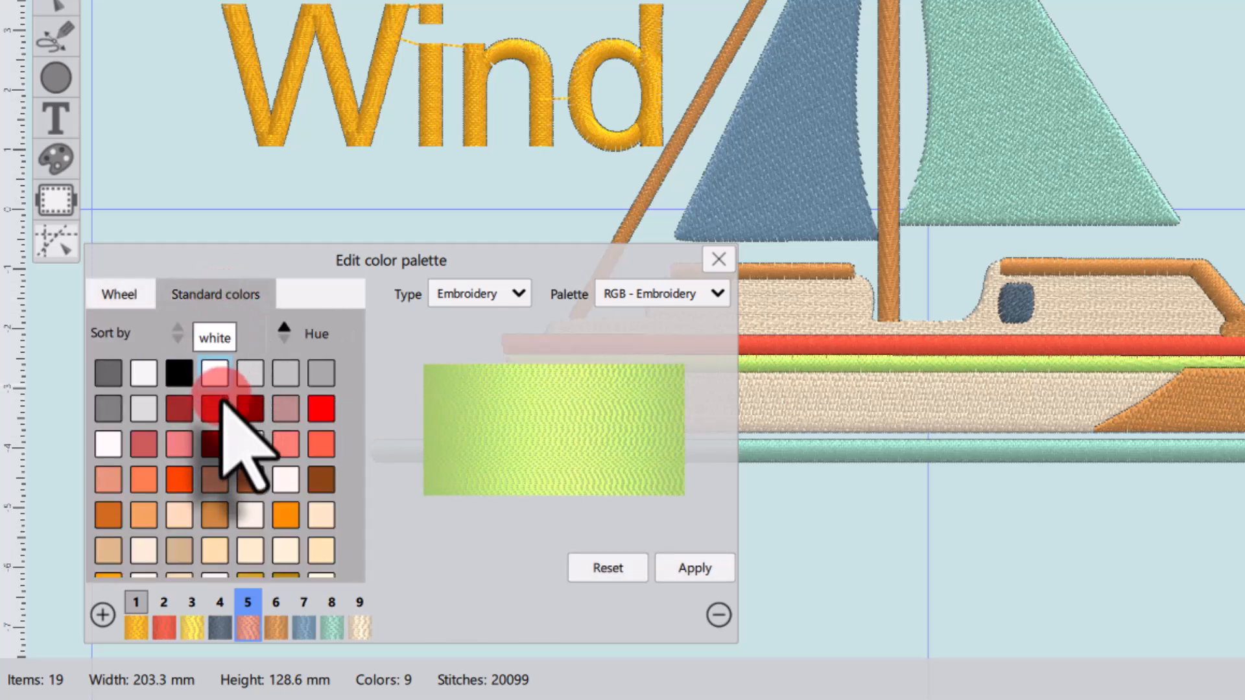
pyautogui.click(285, 445)
pyautogui.click(696, 568)
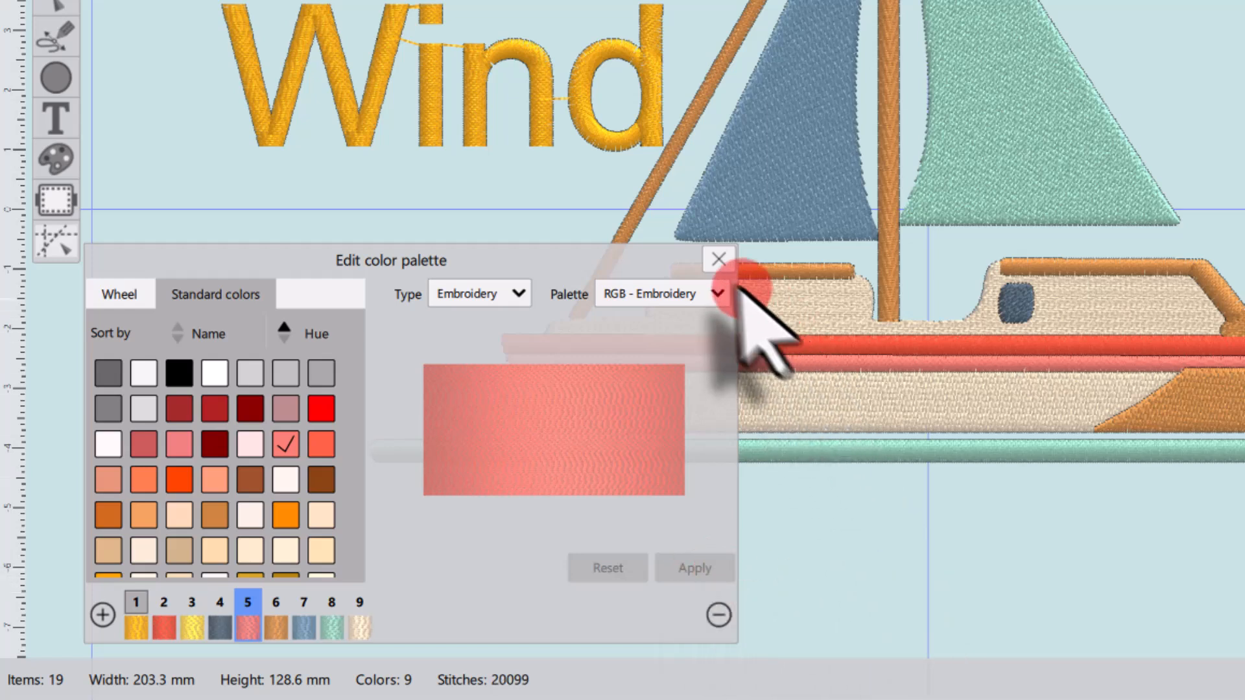
# - Close the recolored palette, reopen it to add threads, and add a bright sky blue standard color as color 10
pyautogui.click(718, 259)
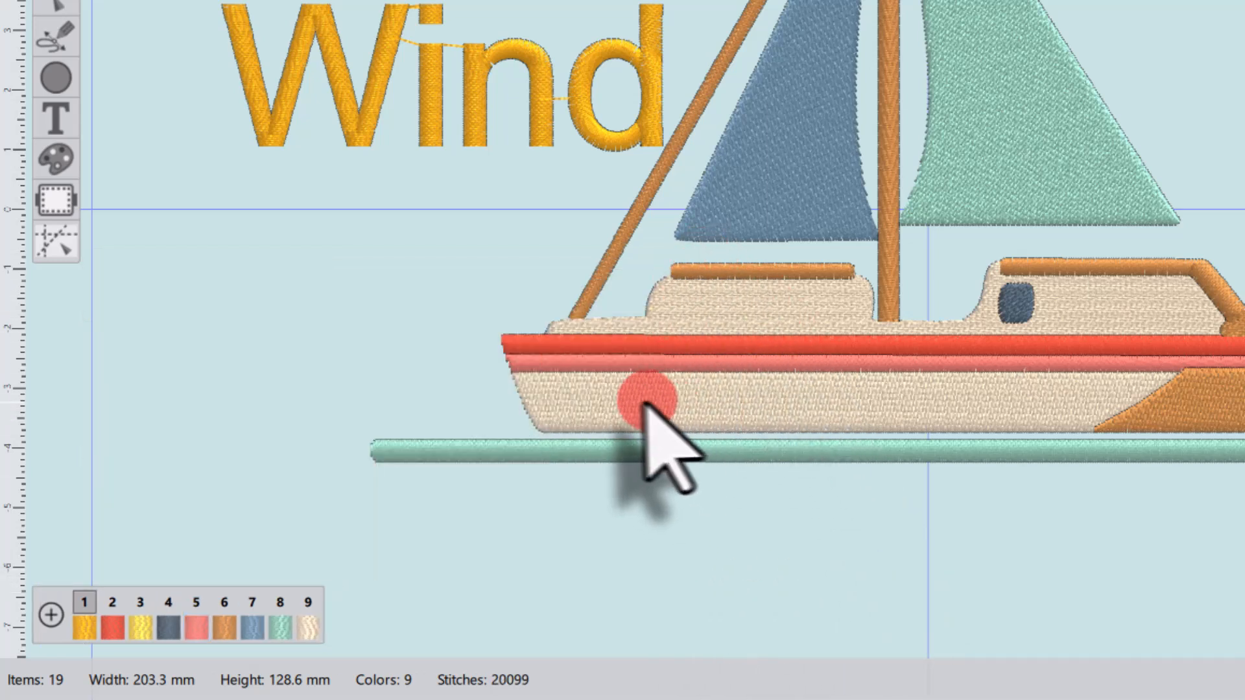
pyautogui.click(48, 614)
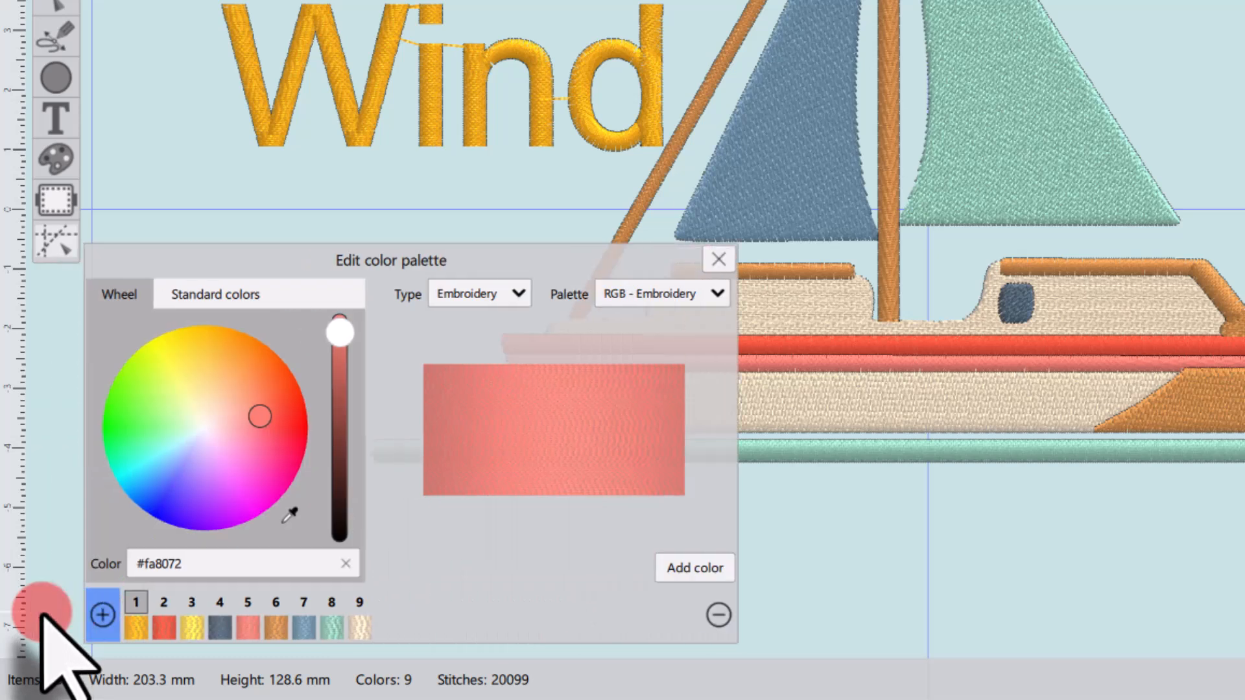
pyautogui.click(222, 288)
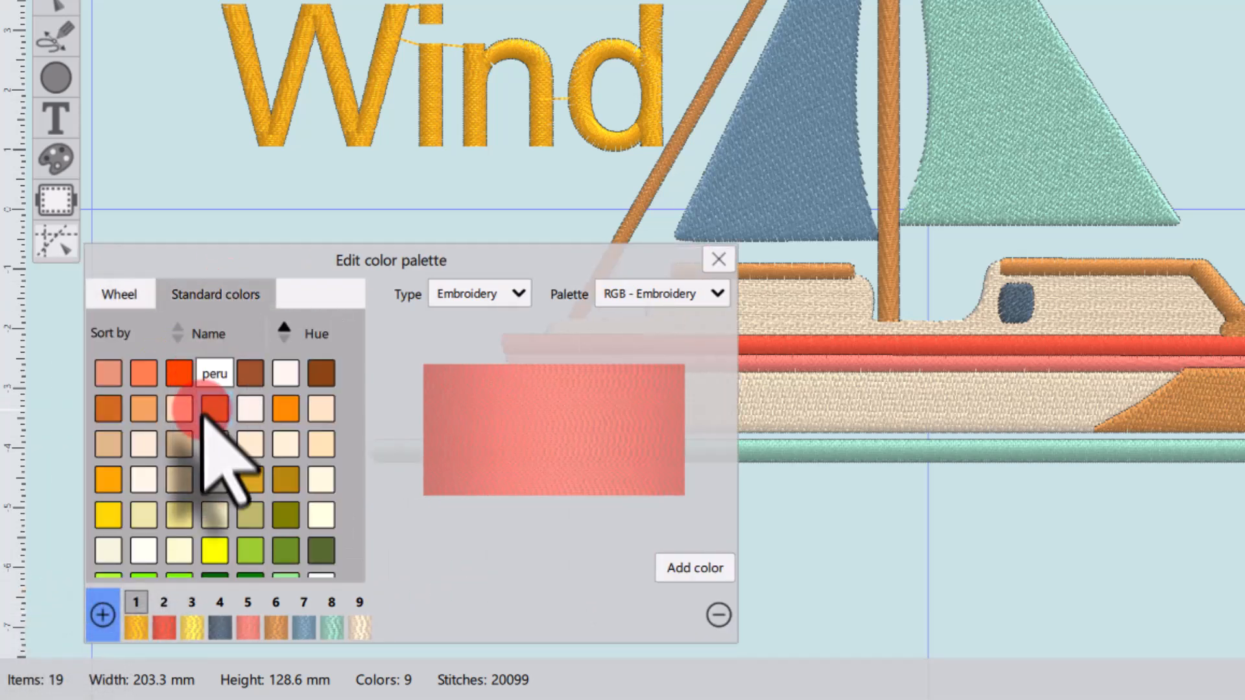
pyautogui.scroll(-8, 203, 415)
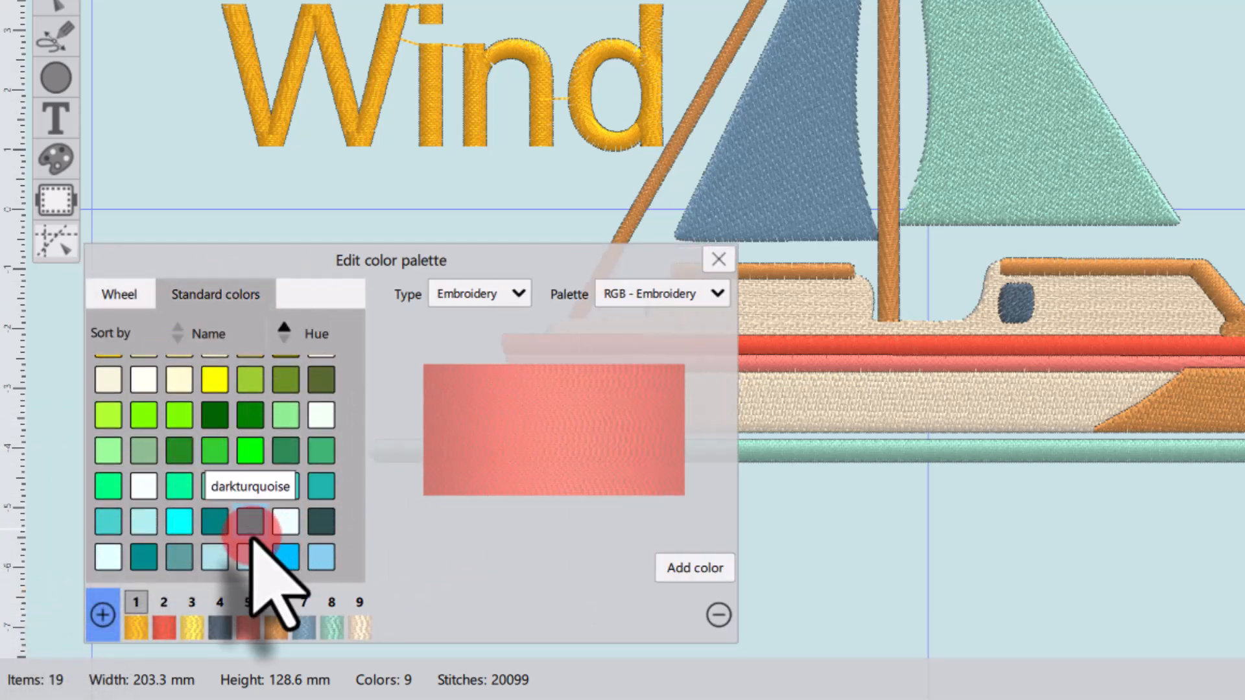
pyautogui.click(286, 556)
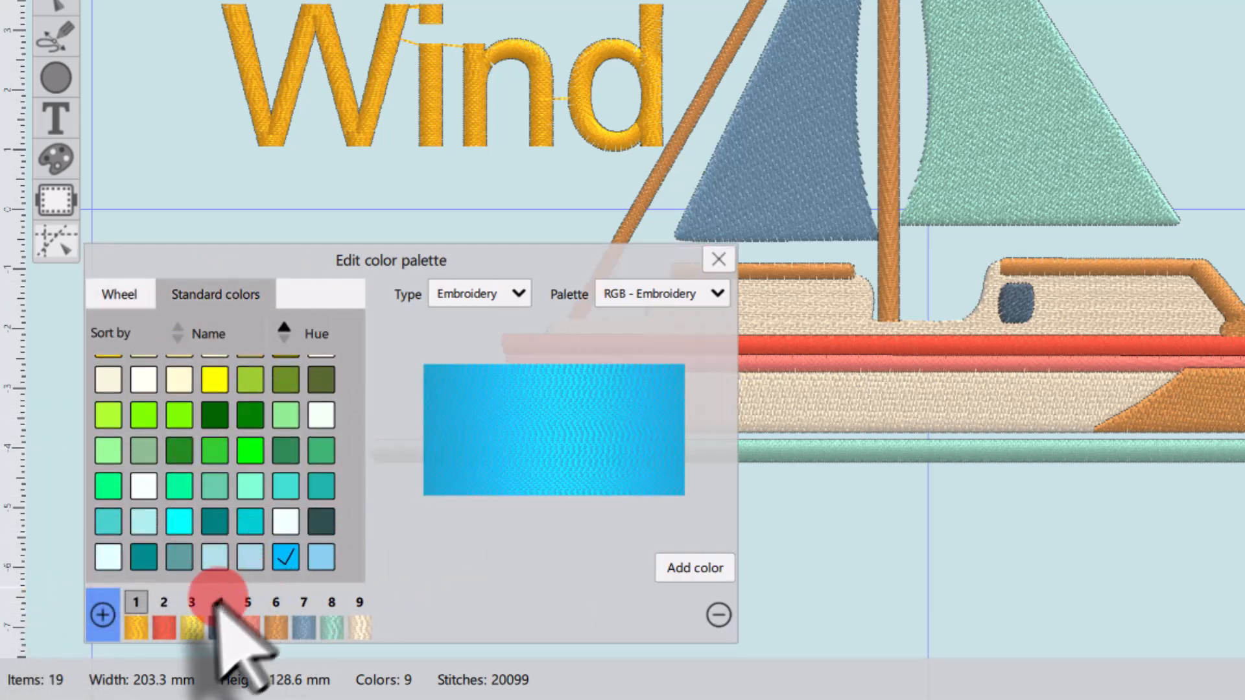
pyautogui.click(694, 568)
# - Add a dark navy standard color as color 11 and close the palette editor
pyautogui.scroll(-2, 264, 542)
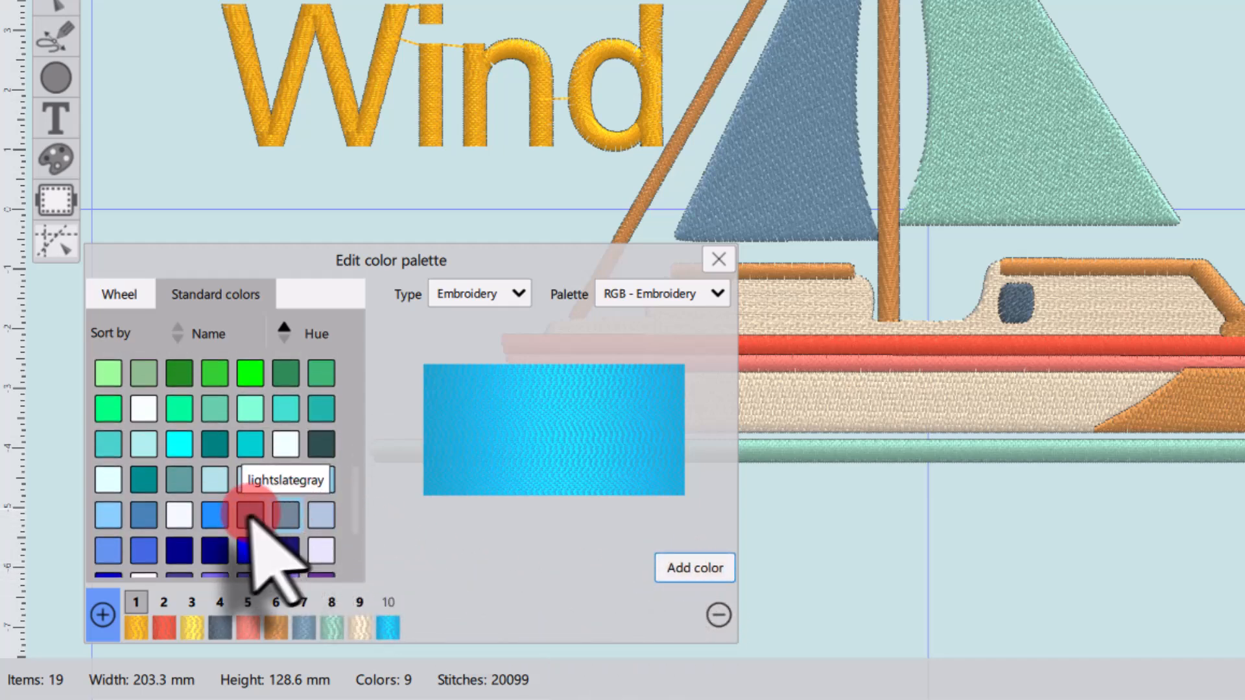
pyautogui.click(214, 550)
pyautogui.click(697, 568)
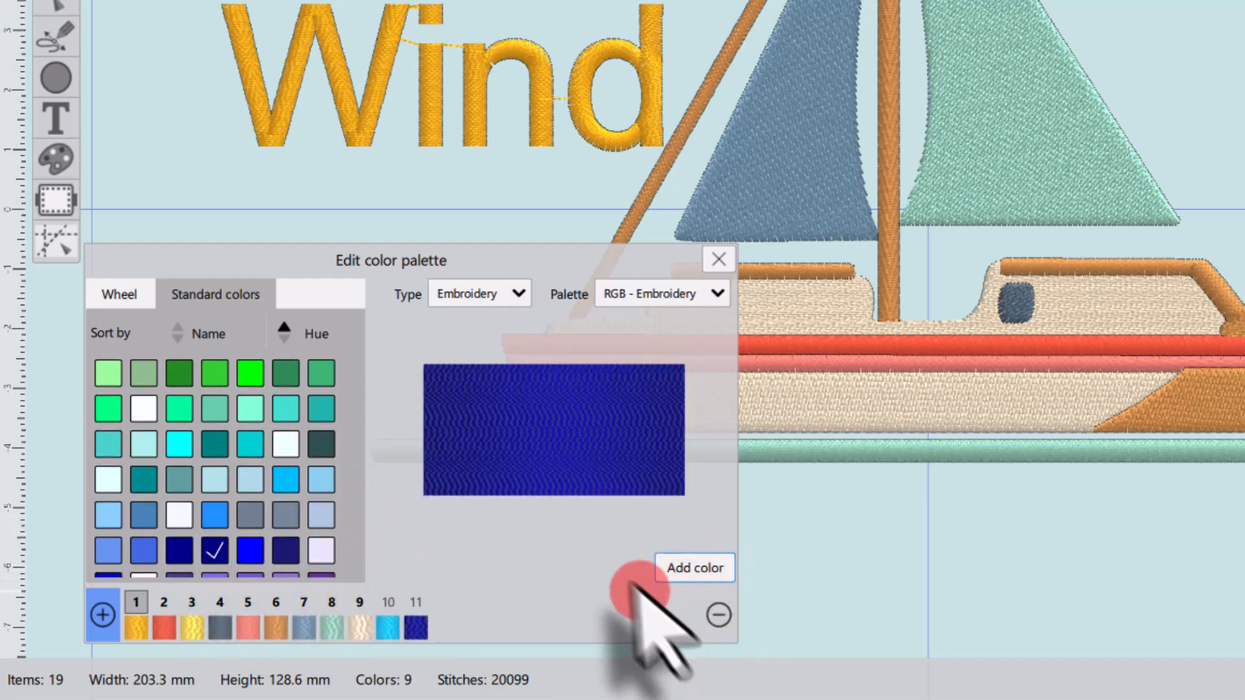
pyautogui.click(719, 260)
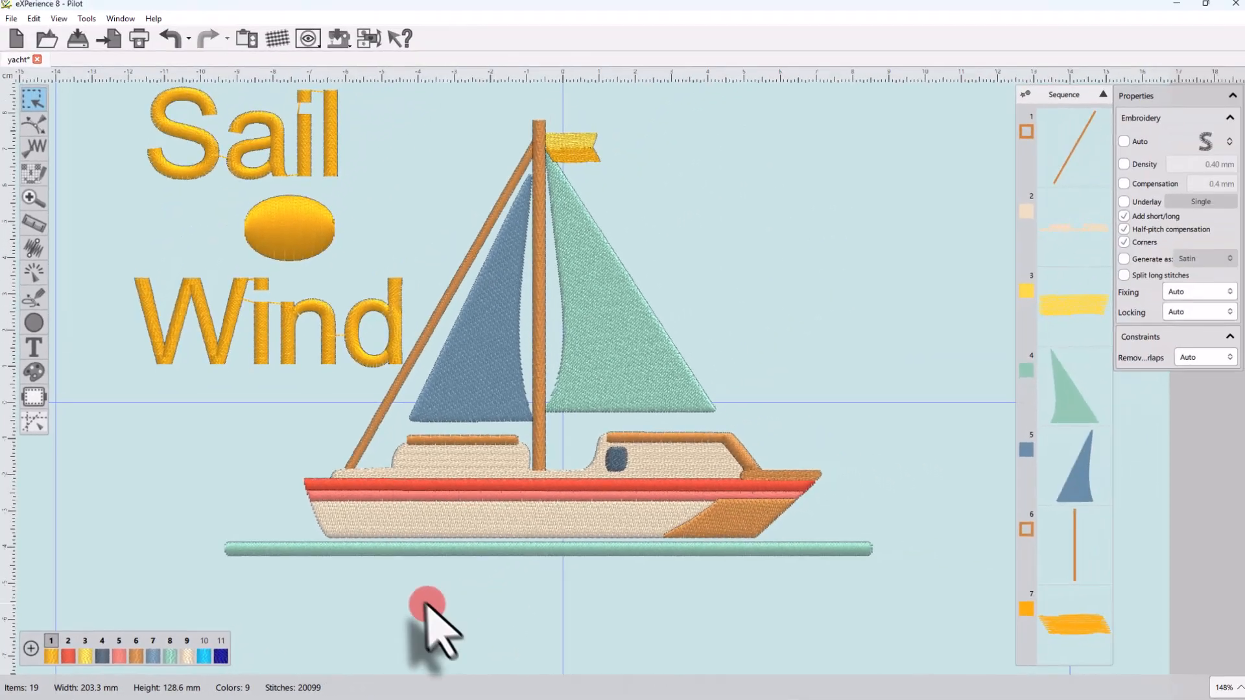
# - Recolor the water line below the hull and the smaller blue sail with navy thread color 11, then deselect
pyautogui.click(405, 550)
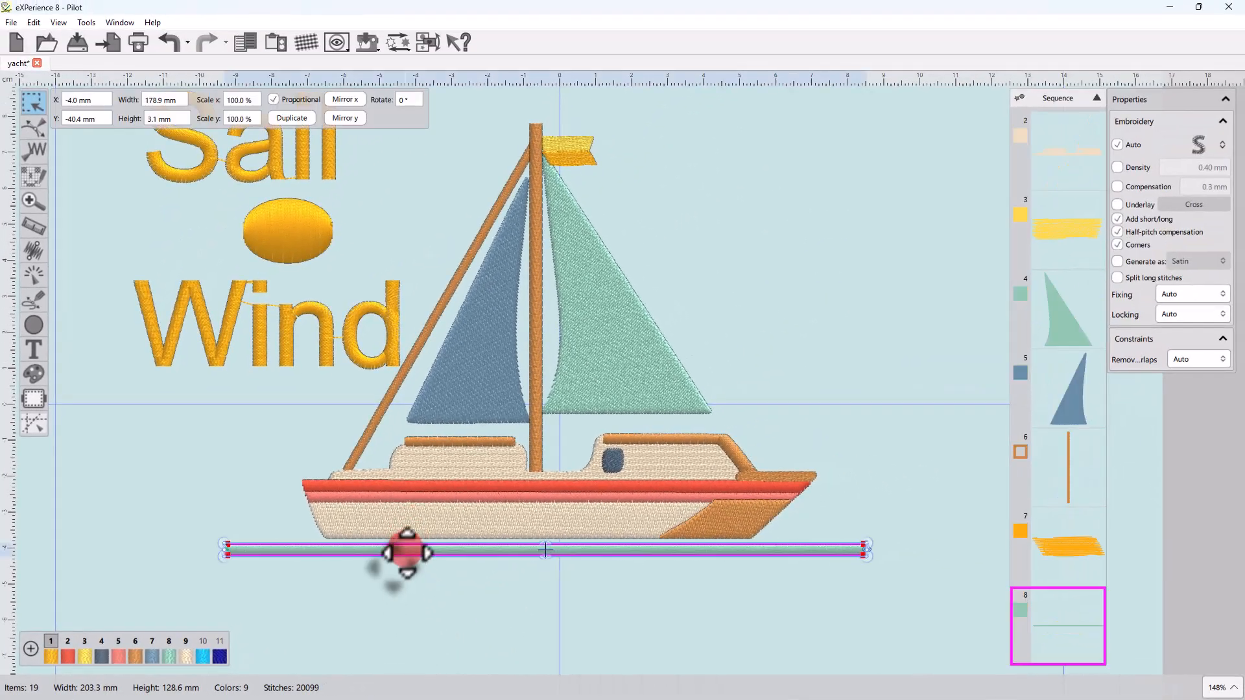
pyautogui.click(219, 657)
pyautogui.click(441, 408)
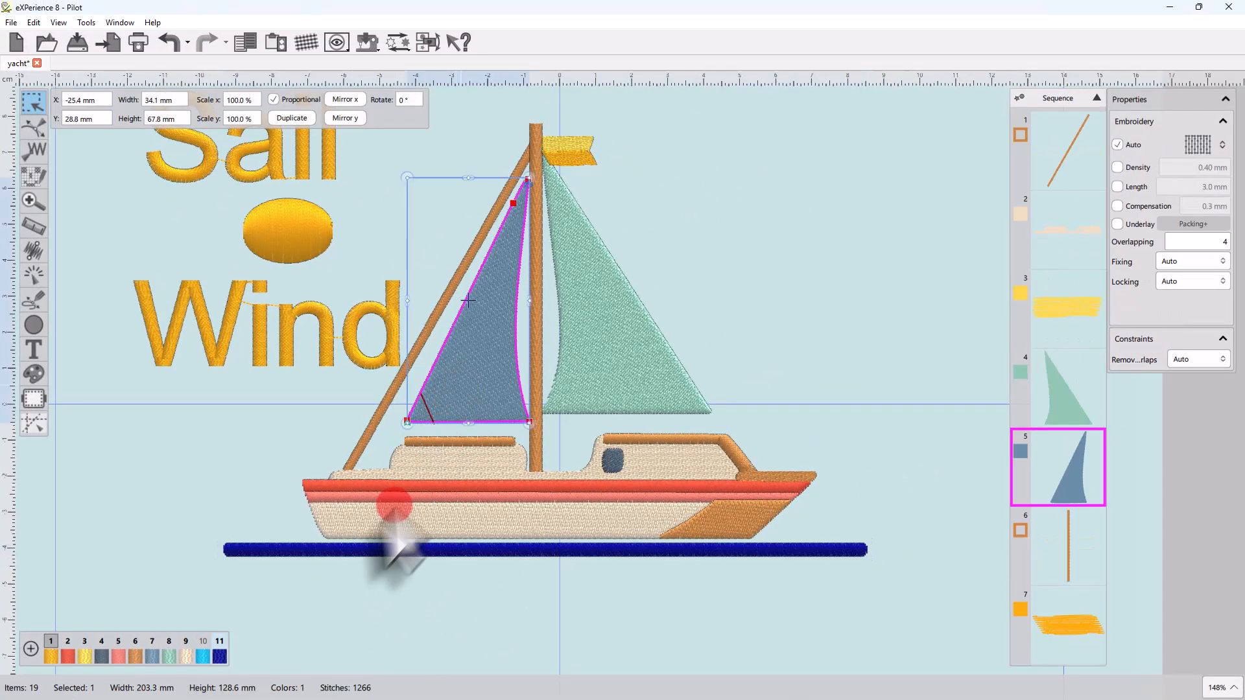
pyautogui.click(219, 657)
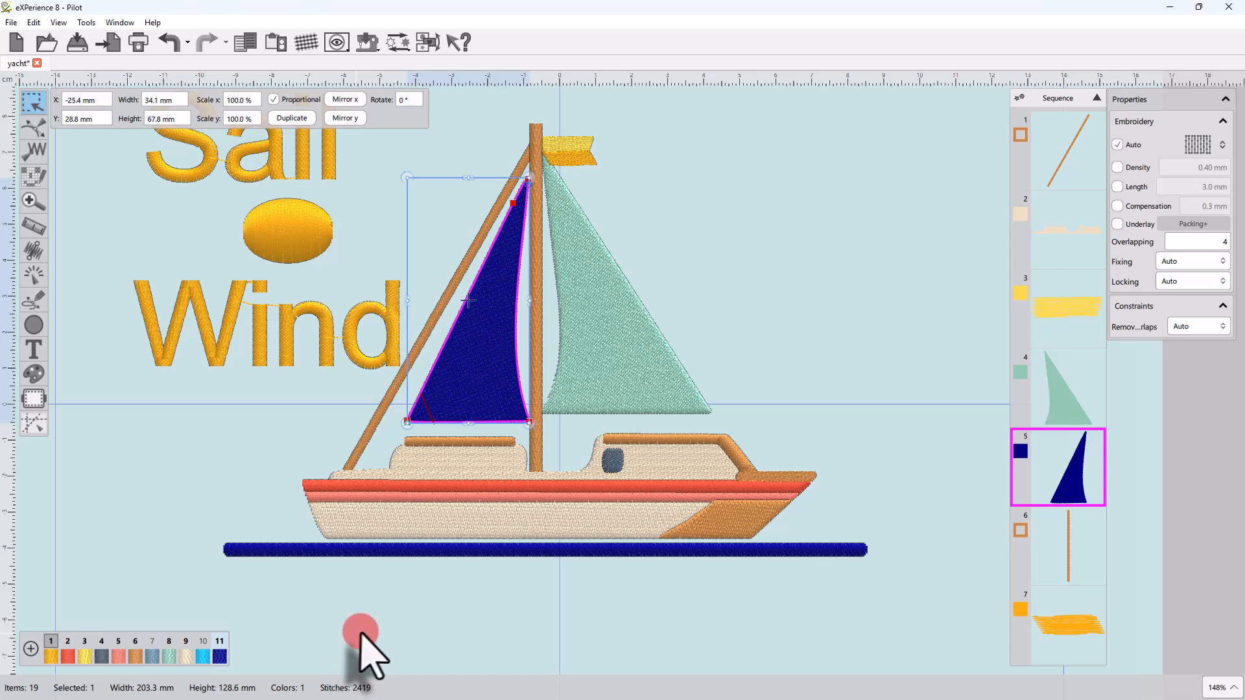
pyautogui.click(362, 633)
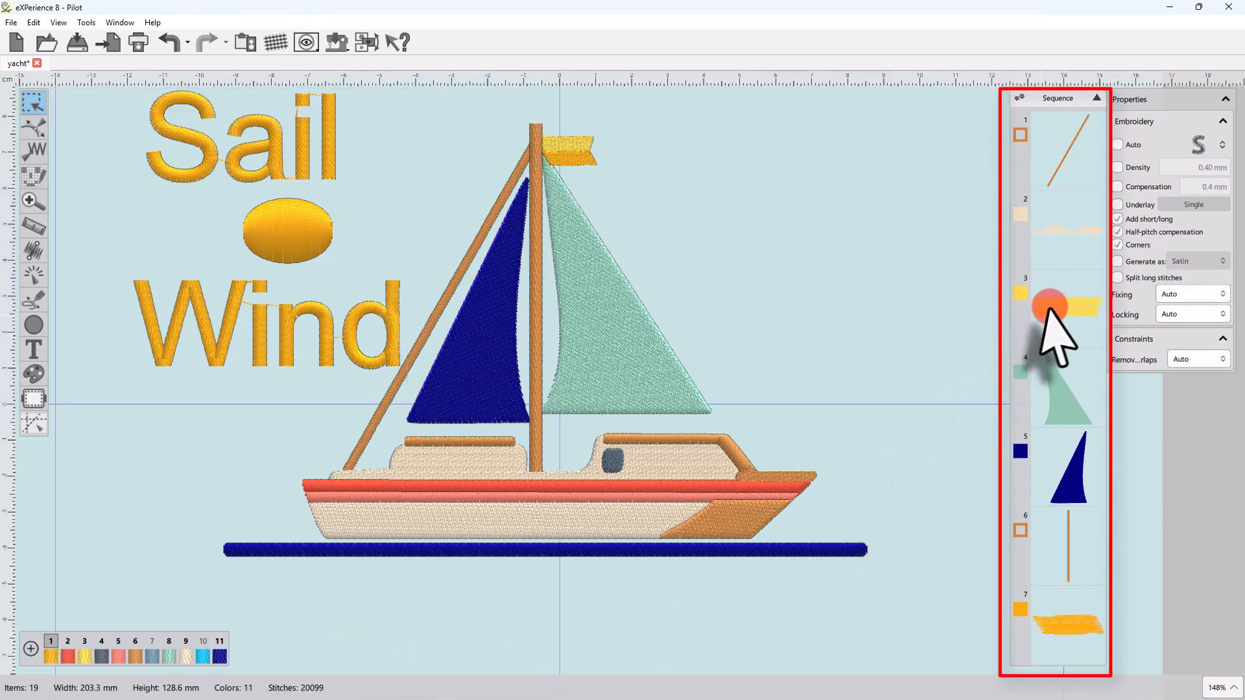
# - Set the stitch type for new shapes to Step and draw an ellipse about 41.5 × 27.5 mm to the right of the sails
pyautogui.scroll(-6, 1064, 292)
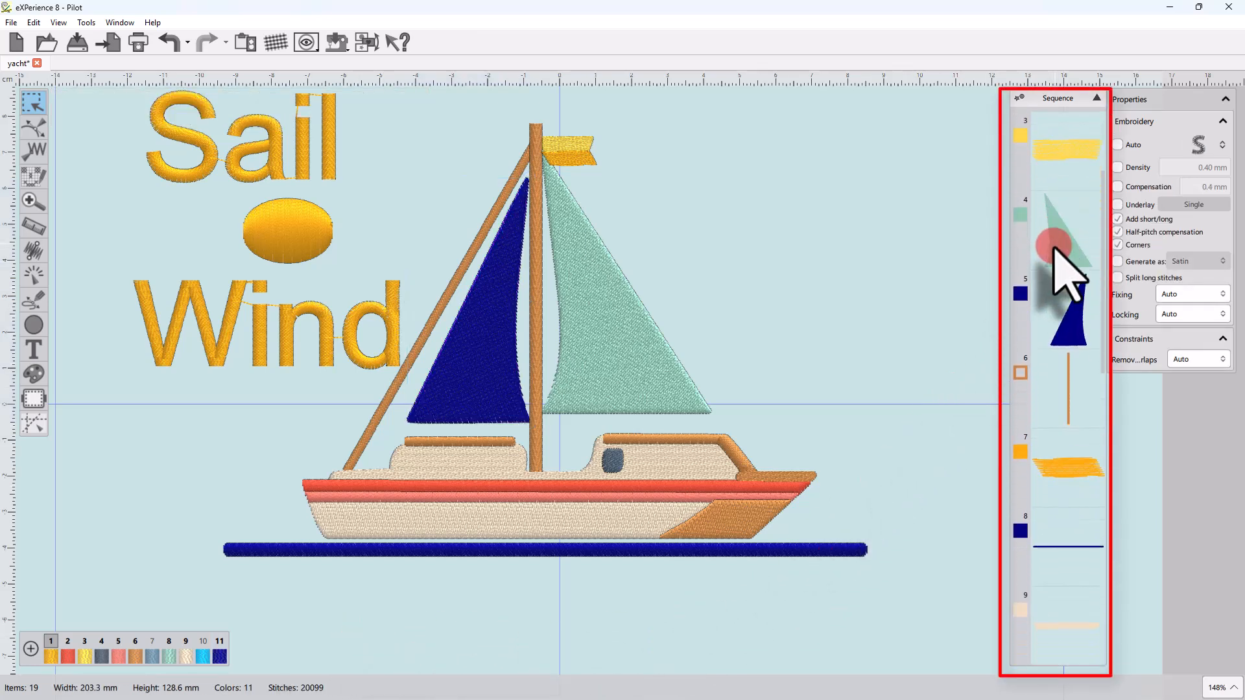
pyautogui.scroll(-6, 1053, 249)
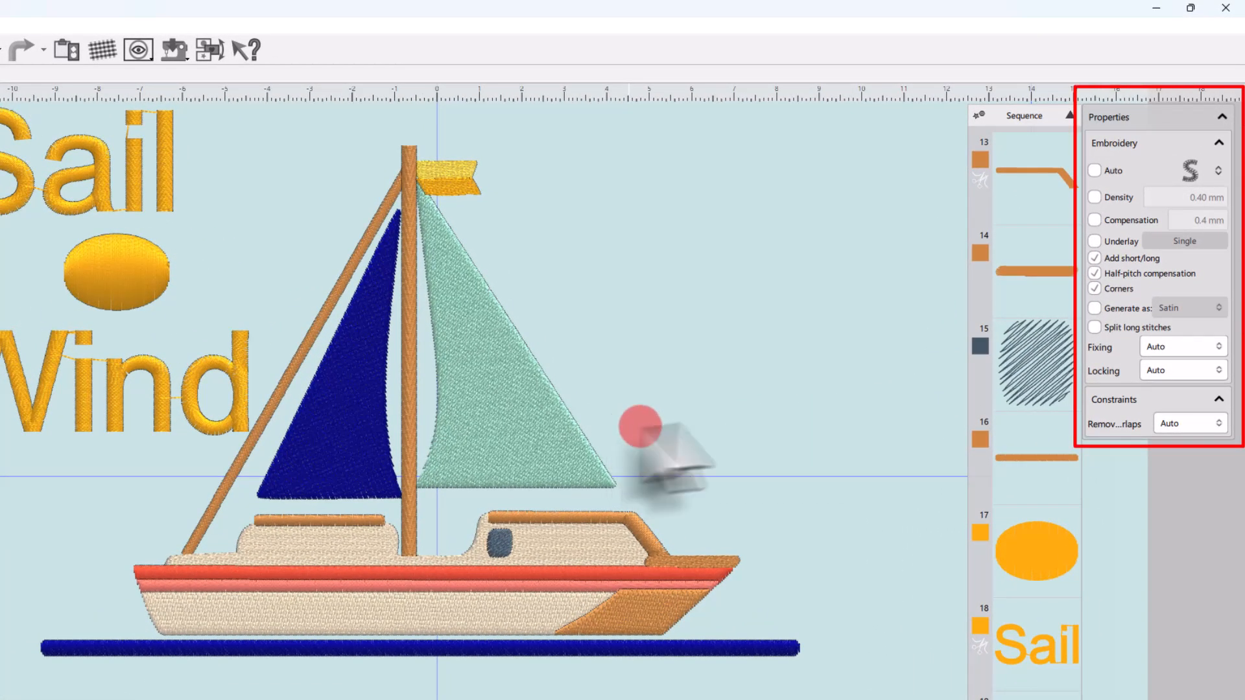
pyautogui.click(1192, 167)
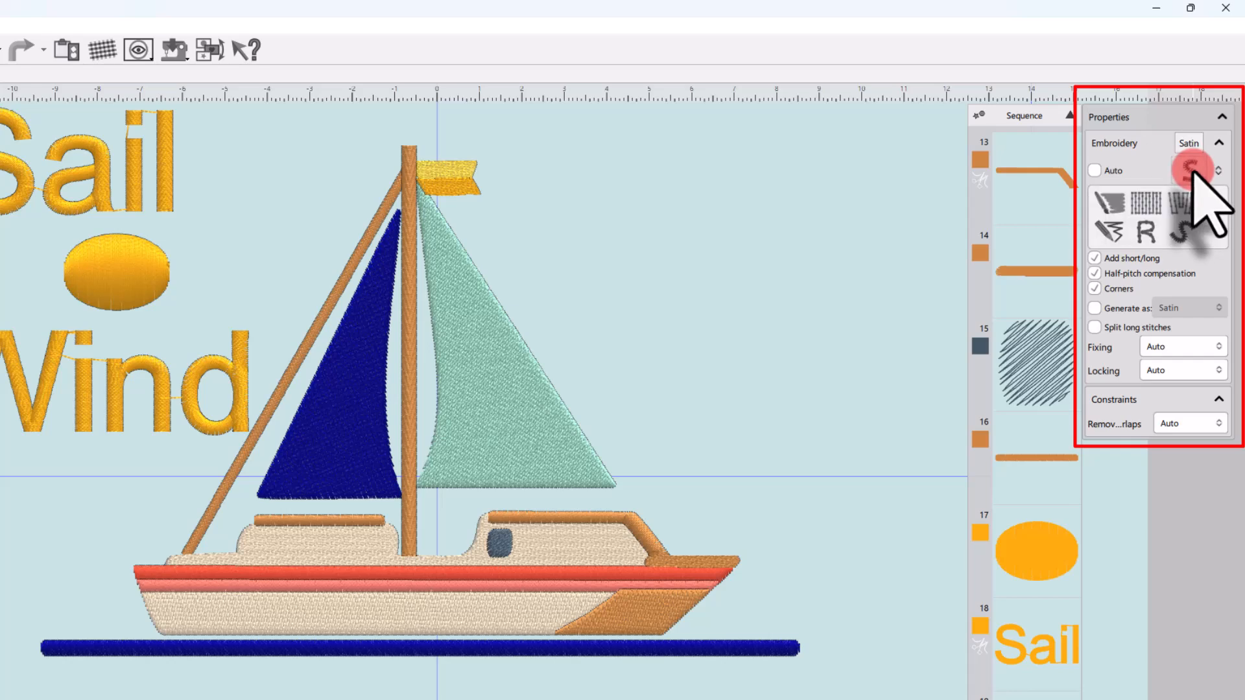
pyautogui.click(1115, 202)
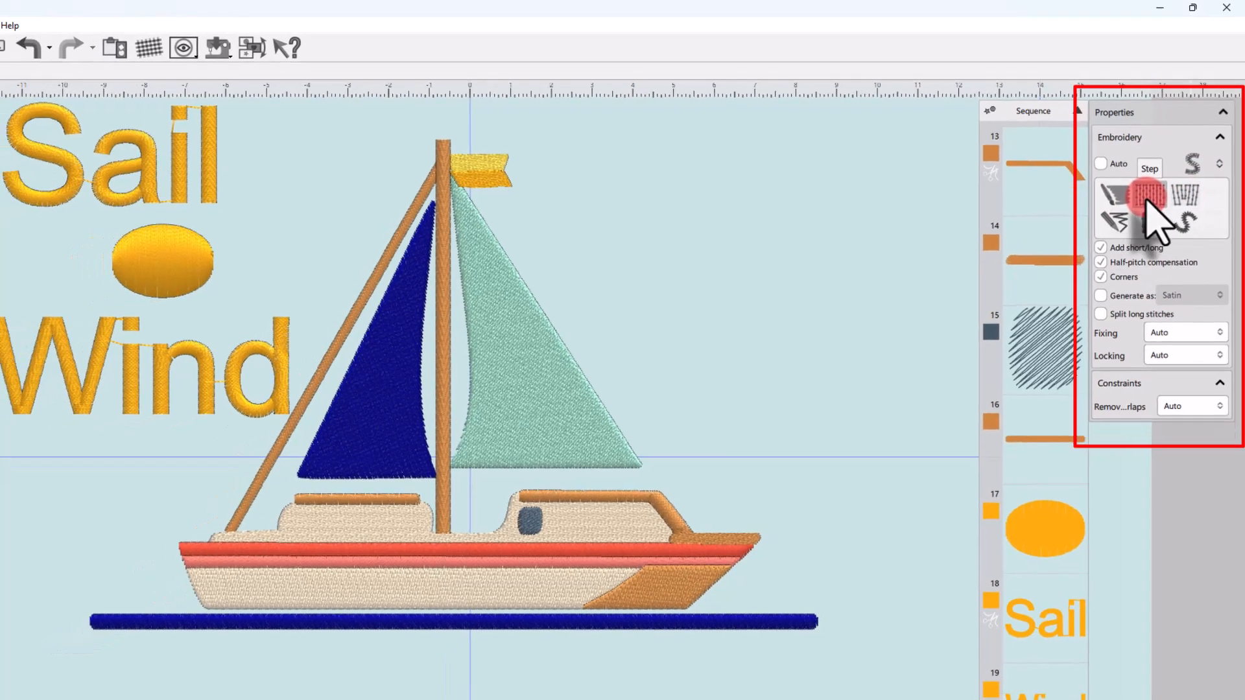
pyautogui.click(1144, 205)
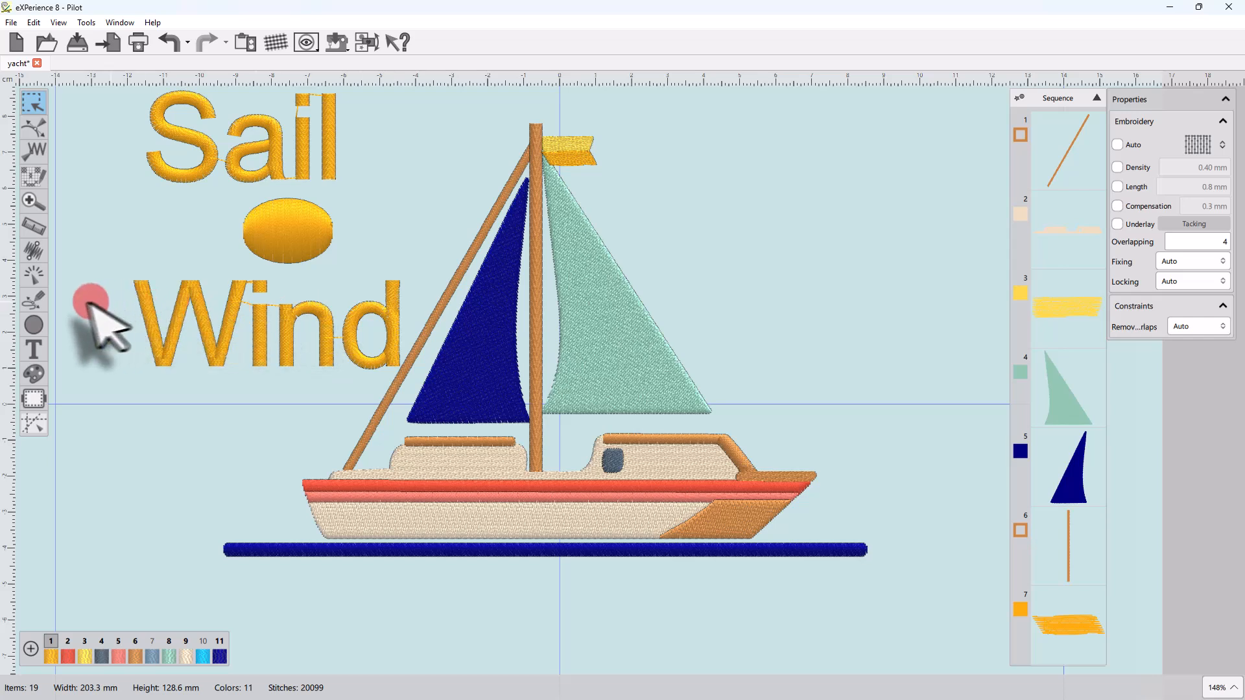
pyautogui.click(34, 324)
pyautogui.click(60, 326)
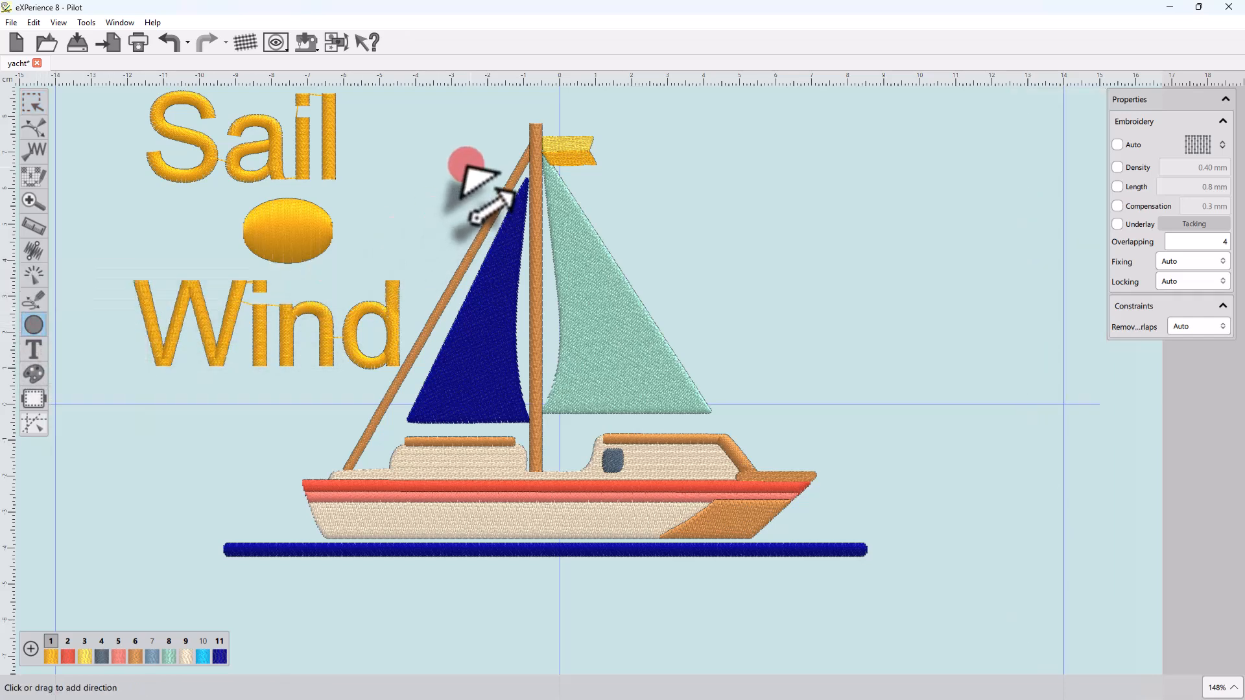
pyautogui.click(679, 189)
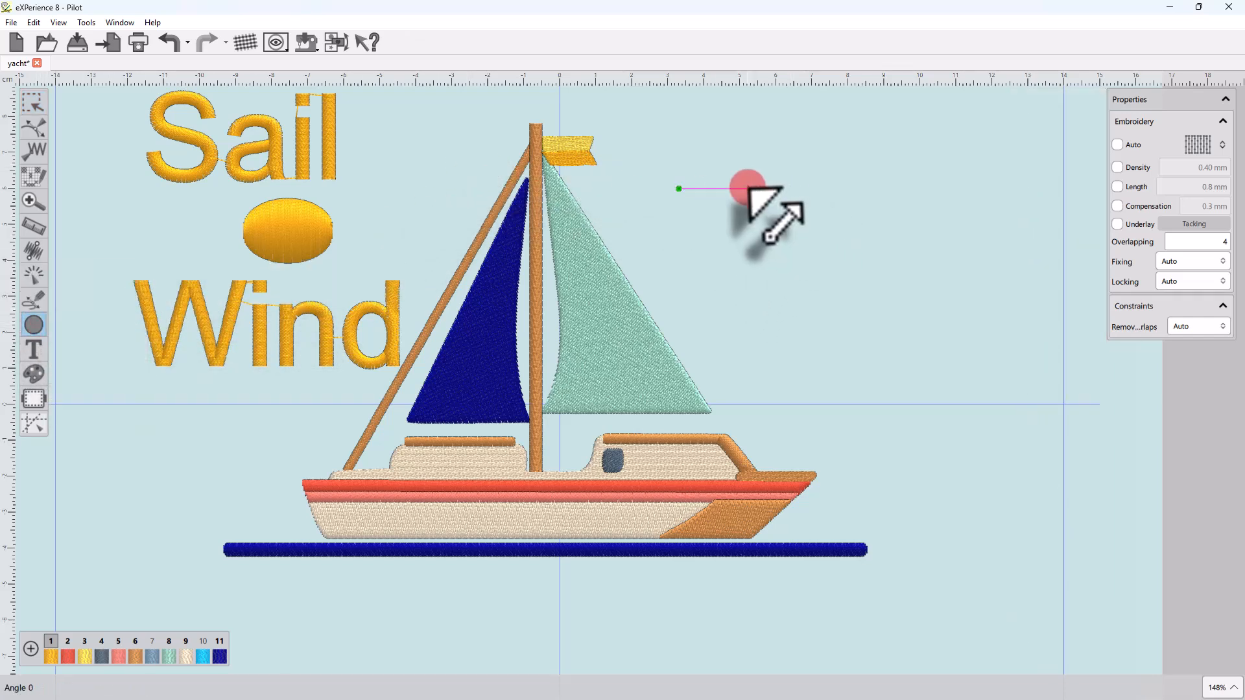
pyautogui.moveTo(700, 245); pyautogui.dragTo(853, 342)
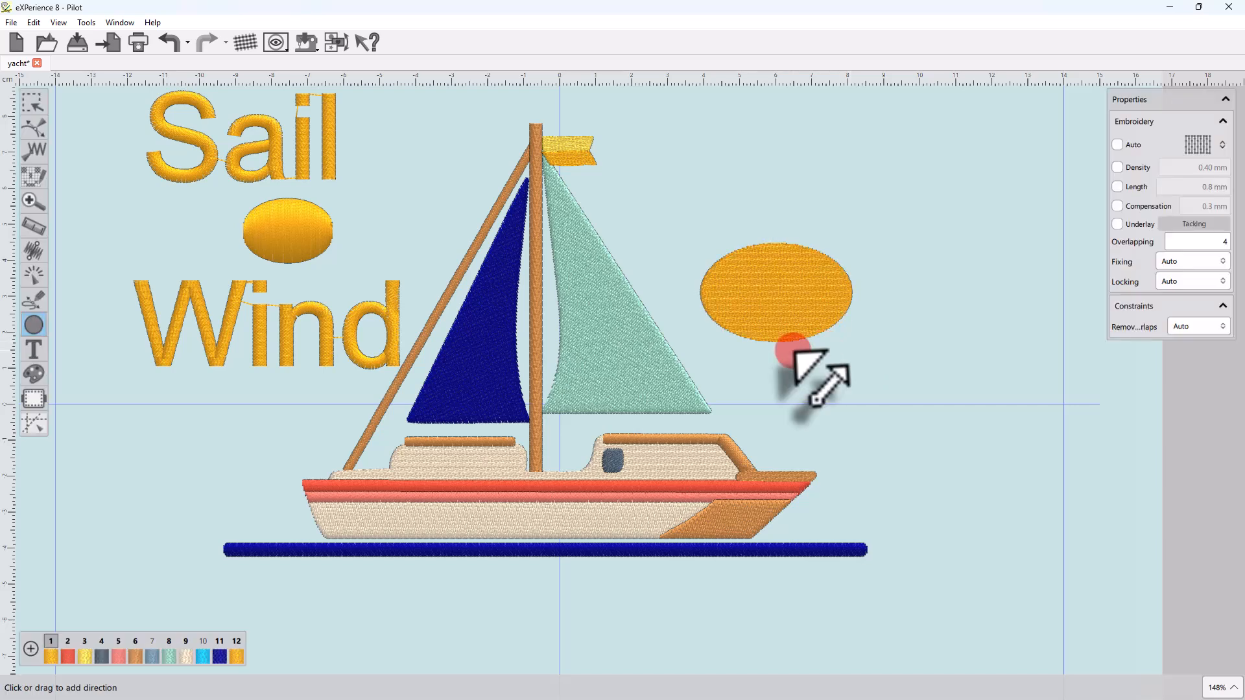
pyautogui.press('Return')
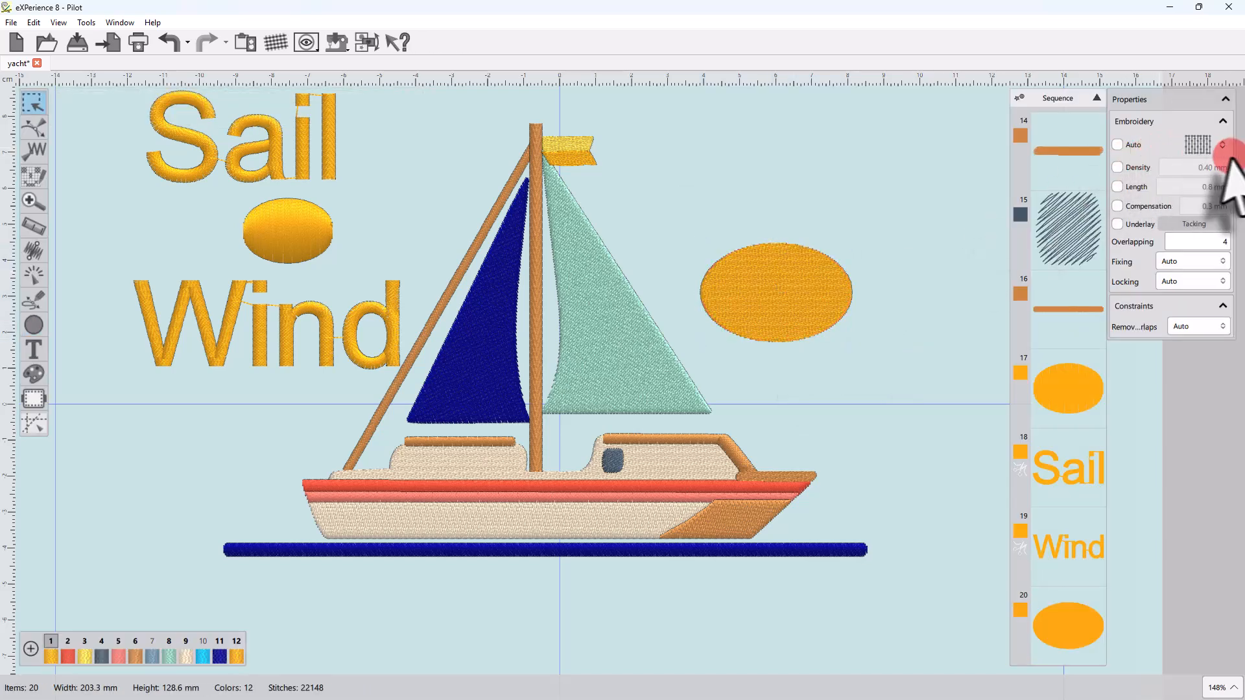
# - Set the stitch type to Satin serial and draw an outlined ellipse above the Step-filled one
pyautogui.click(1200, 145)
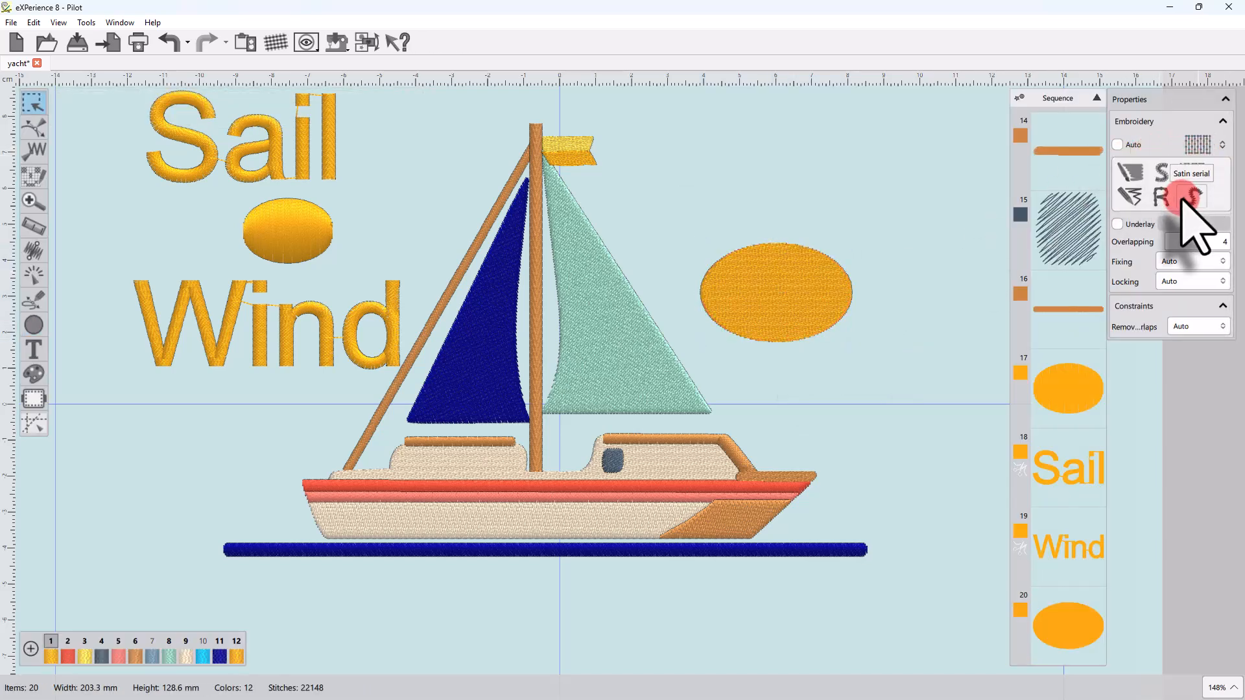
pyautogui.click(1187, 197)
pyautogui.click(33, 325)
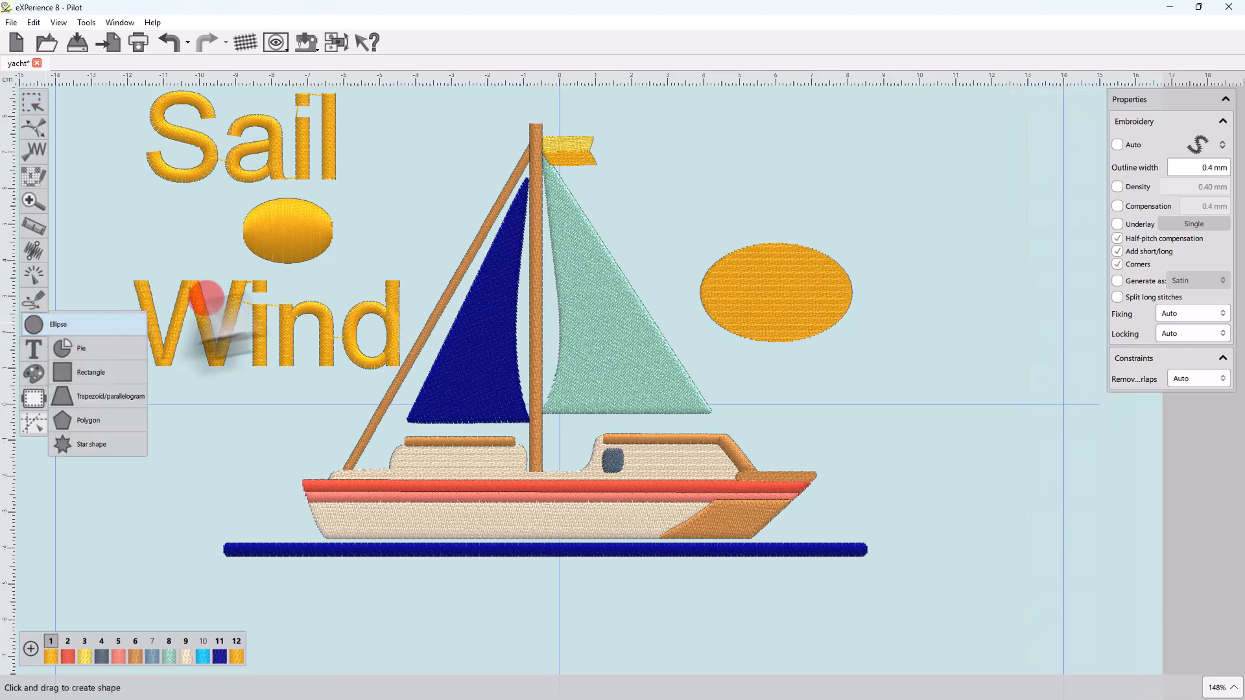
pyautogui.moveTo(653, 135); pyautogui.dragTo(806, 194)
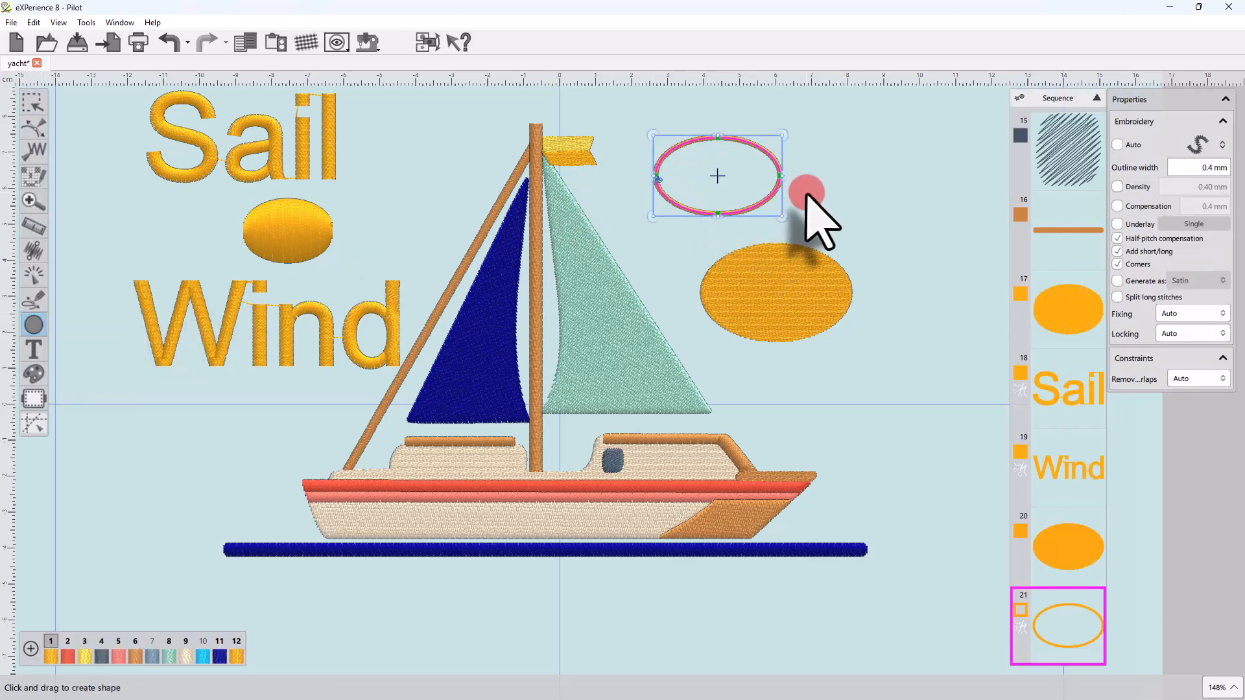
pyautogui.press('Escape')
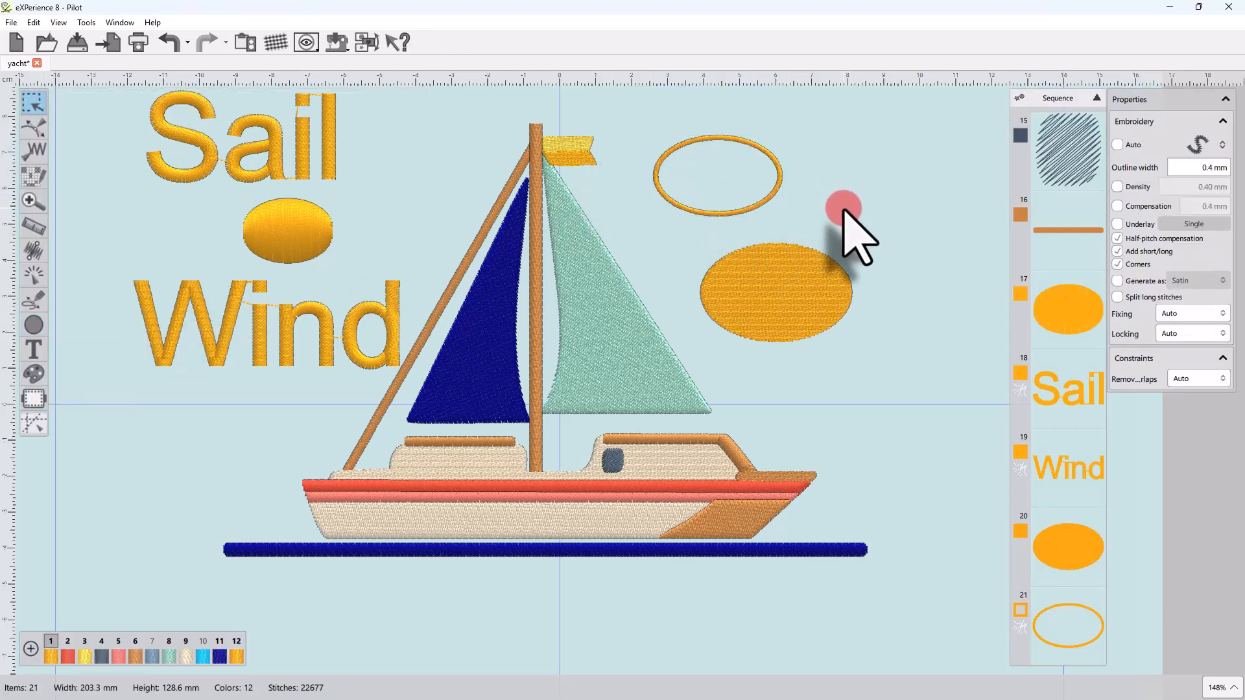
# - Set the stitch type to Satin and digitize a curved, tapering column from paired points to the right of the two new ellipses
pyautogui.click(1198, 144)
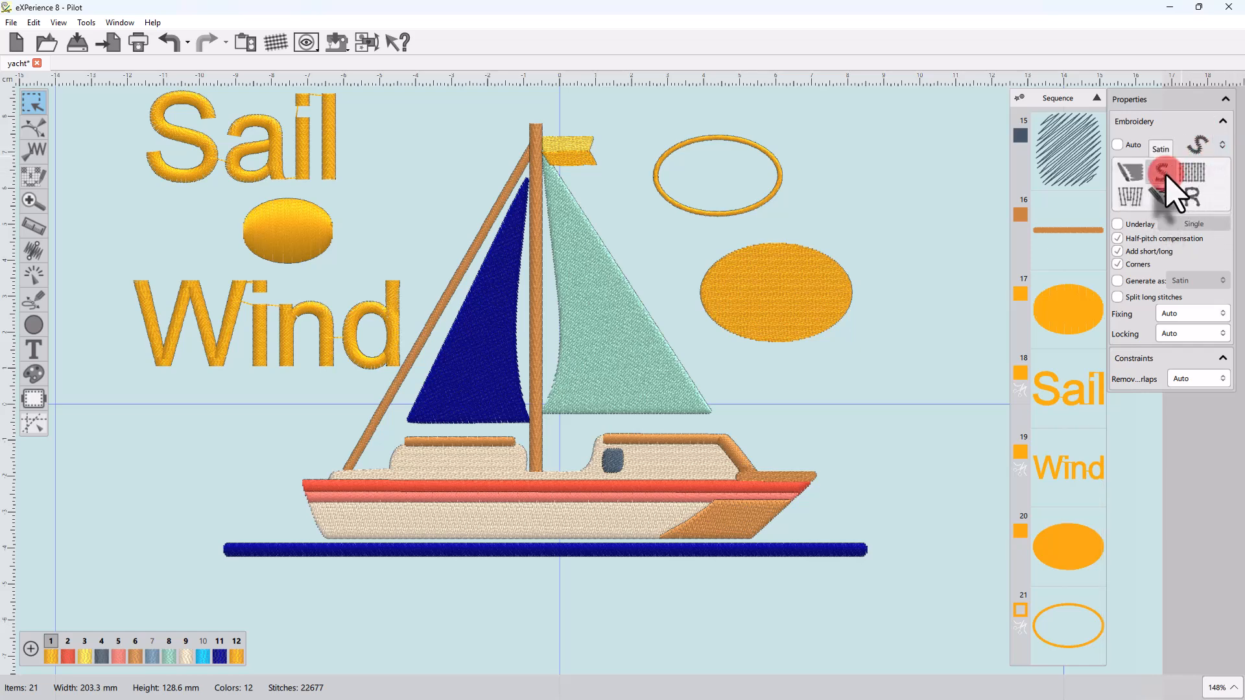
pyautogui.click(1163, 173)
pyautogui.click(31, 300)
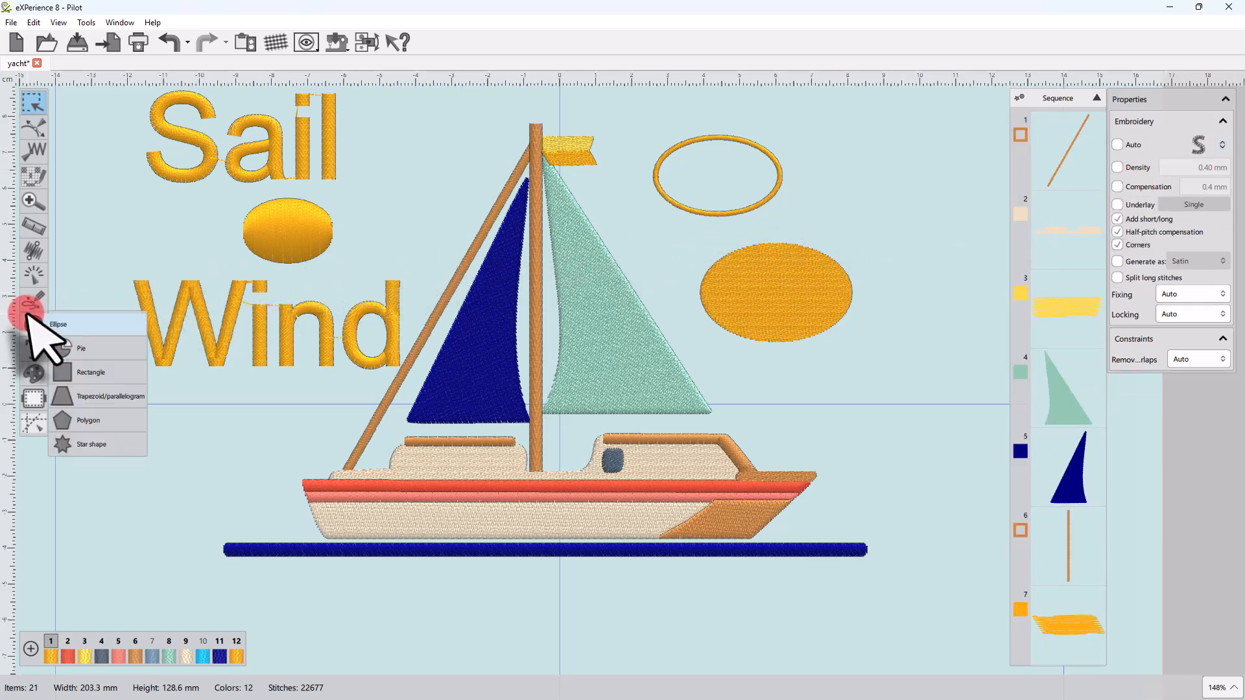
pyautogui.click(35, 279)
pyautogui.click(91, 324)
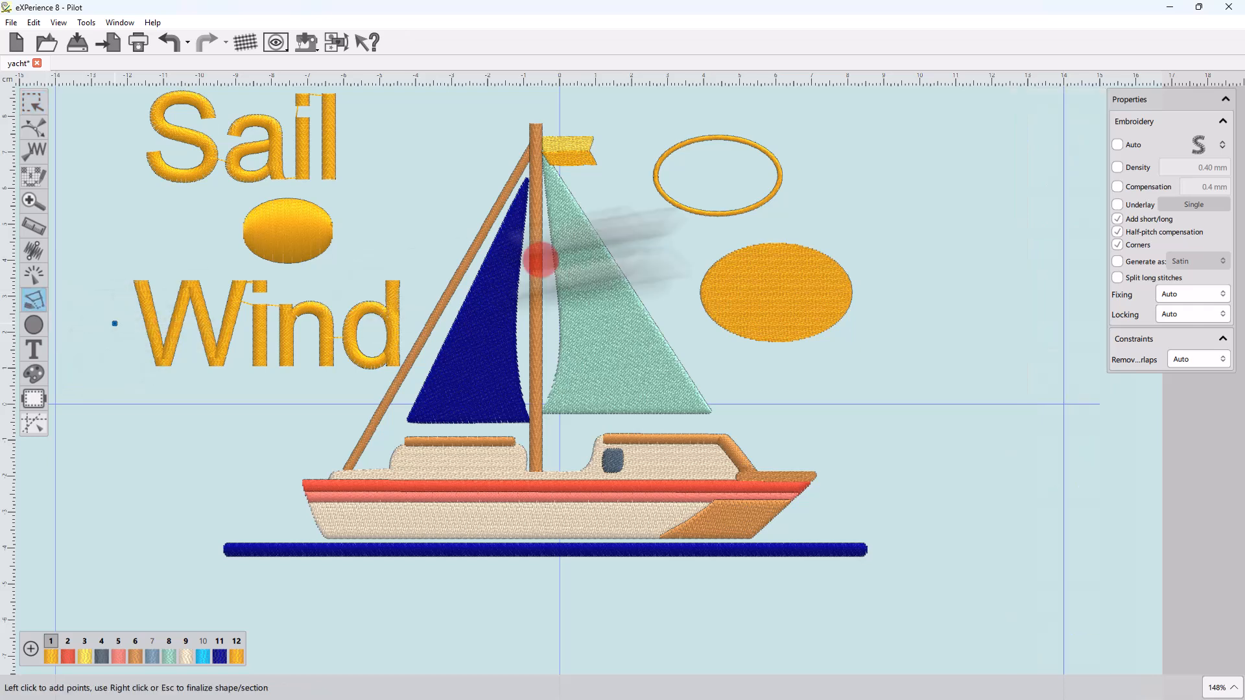
pyautogui.click(874, 142)
pyautogui.click(912, 137)
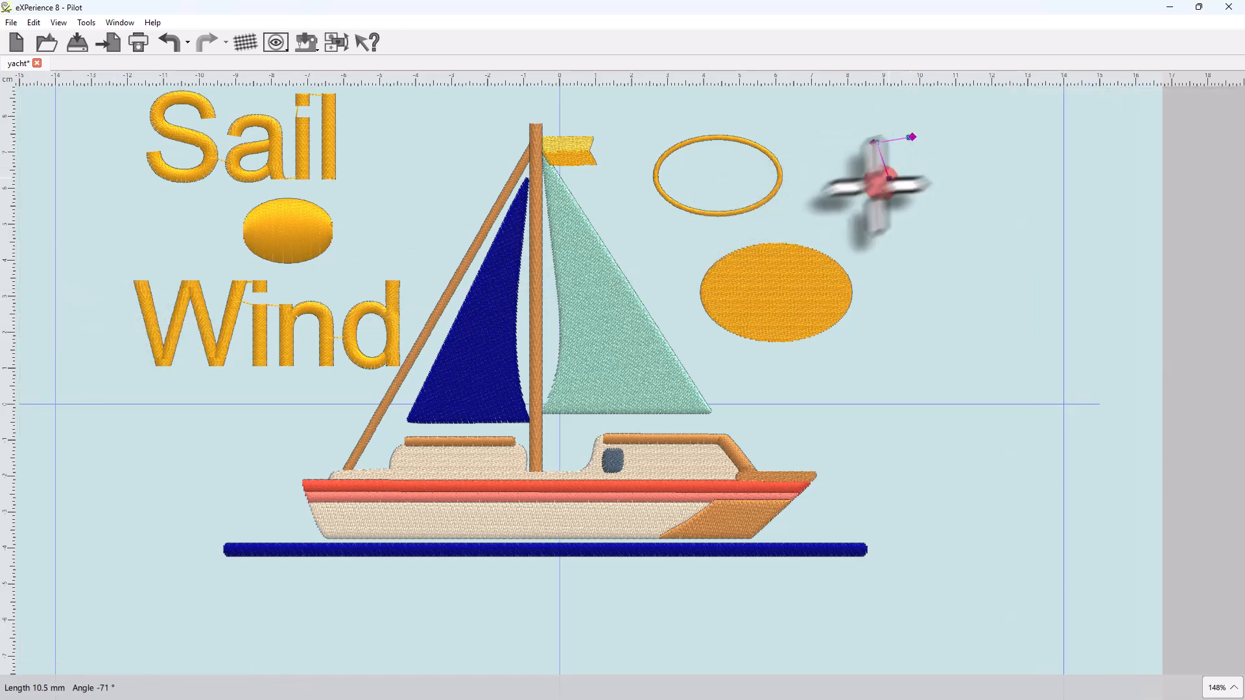
pyautogui.click(859, 188)
pyautogui.click(946, 187)
pyautogui.click(865, 232)
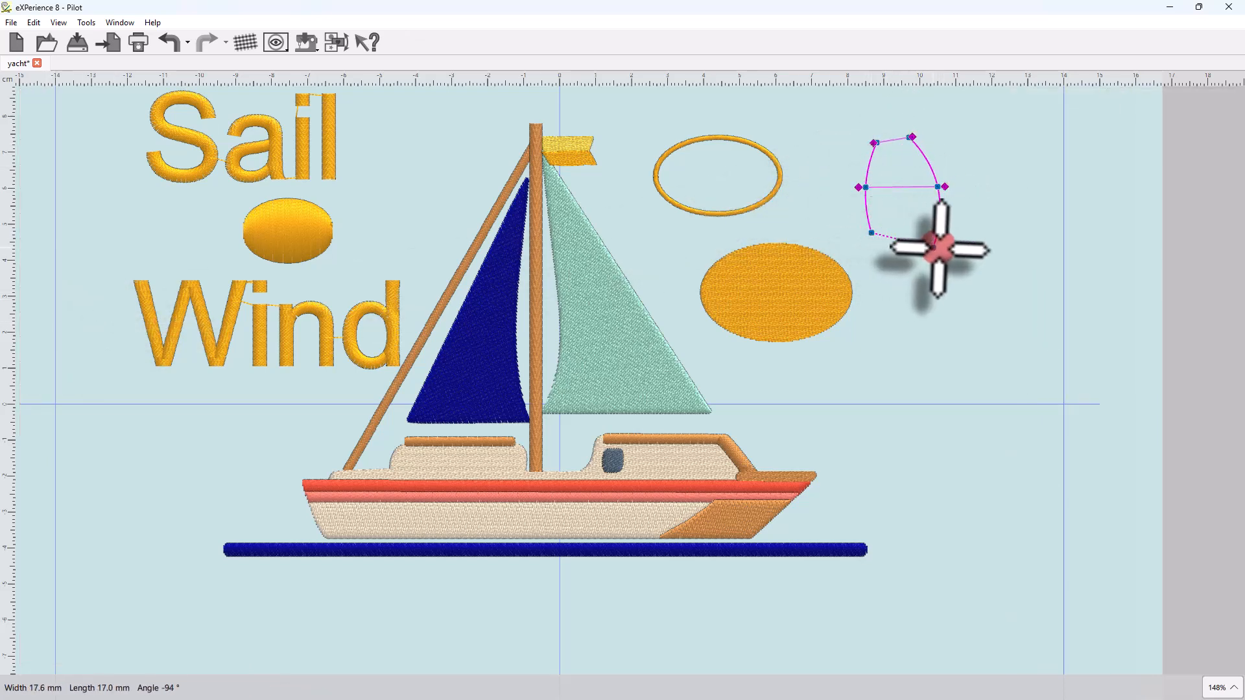
pyautogui.click(945, 249)
pyautogui.rightClick(934, 295)
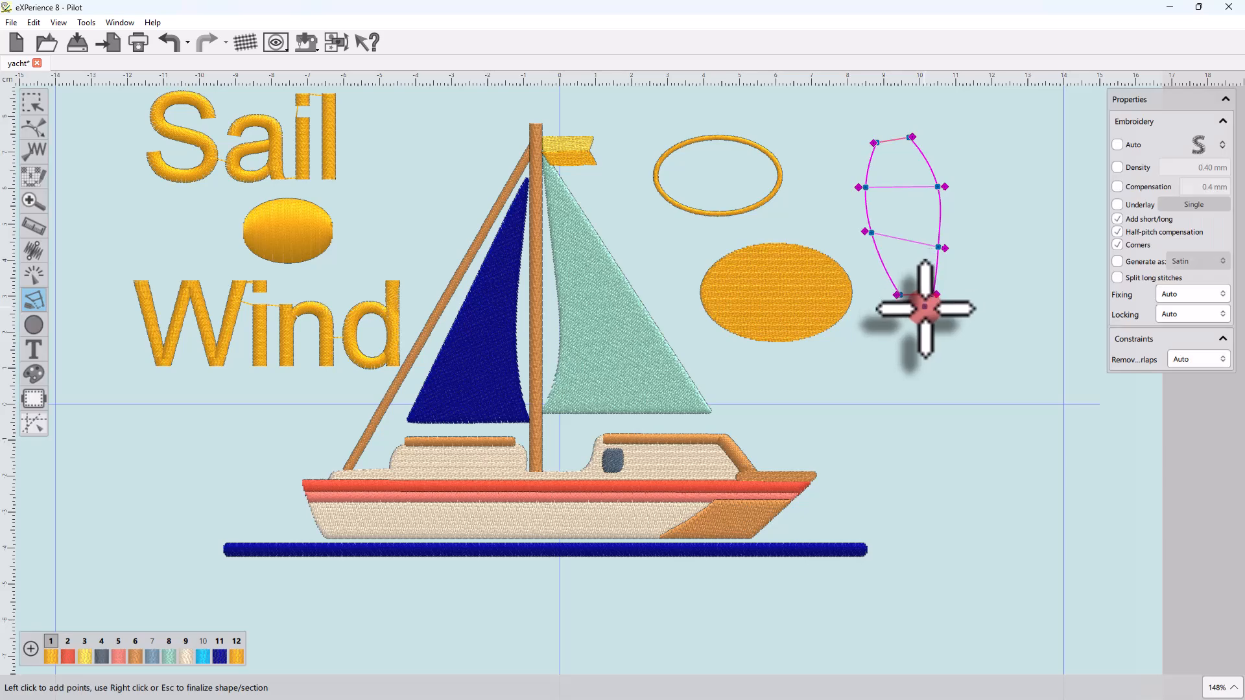
pyautogui.click(966, 445)
pyautogui.click(585, 630)
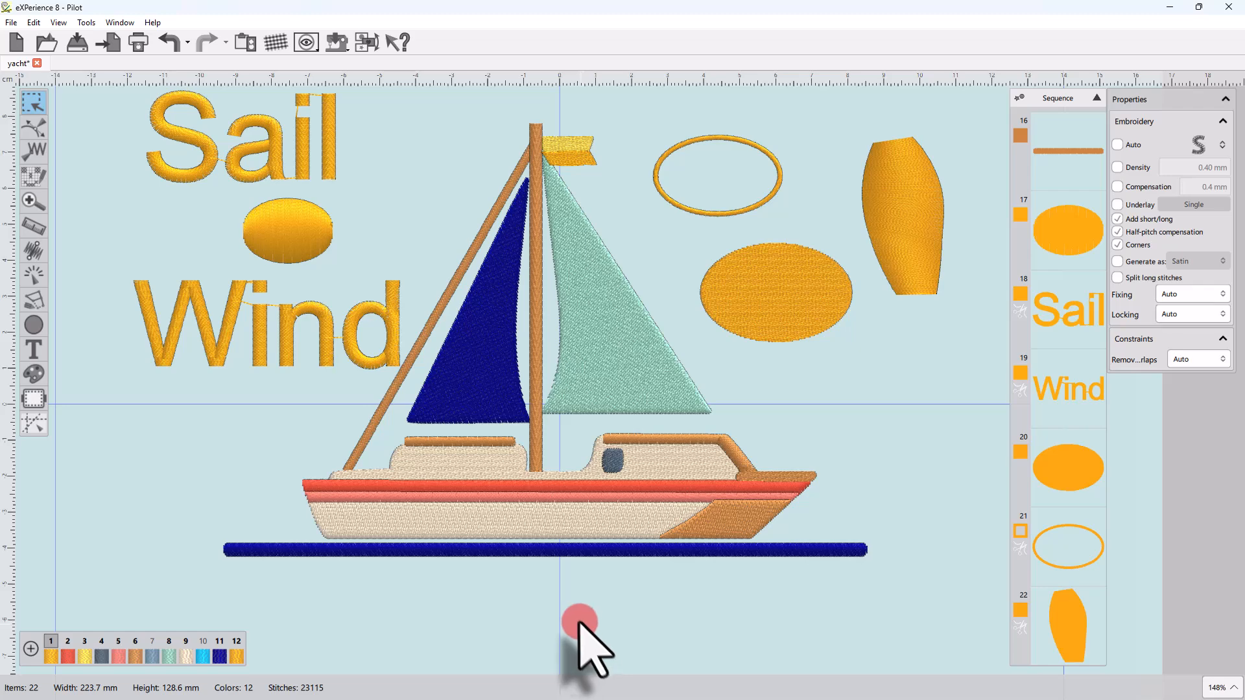
# - Change the light green sail's stitch type from Step to the W-shaped fill option
pyautogui.click(592, 340)
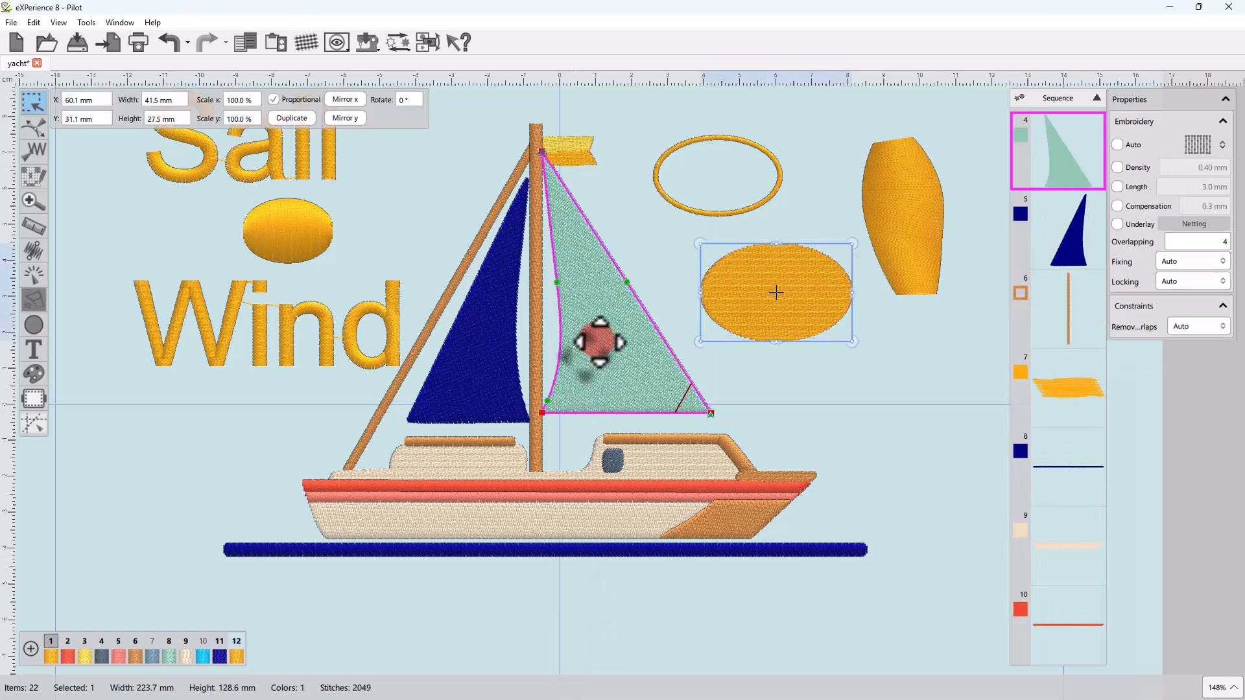
pyautogui.click(1197, 146)
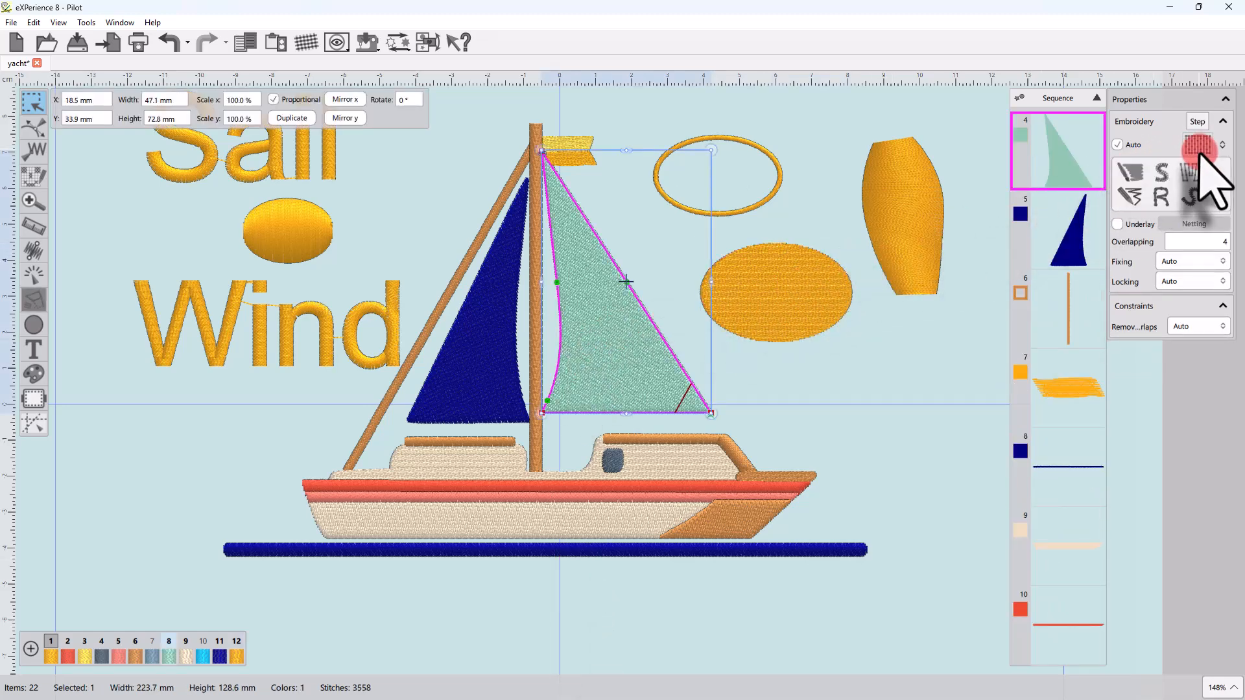
pyautogui.click(1196, 170)
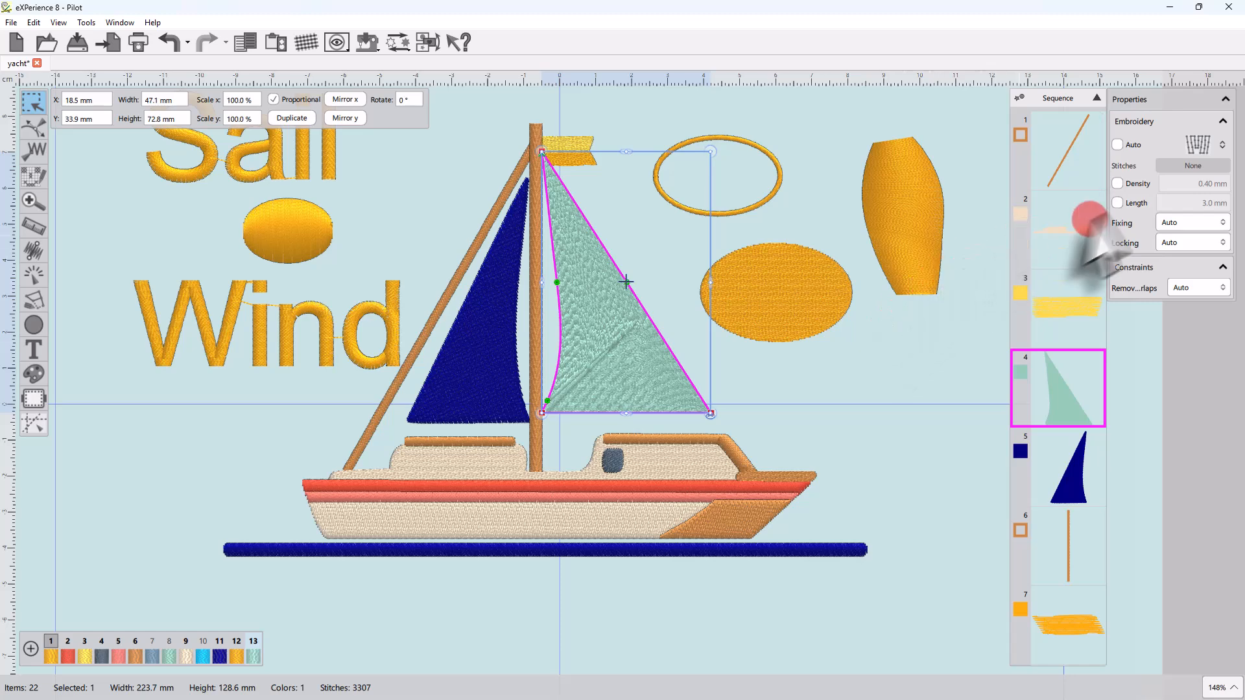
# - Turn on a custom density for the light green sail's fill and set it to 1 mm
pyautogui.click(1156, 185)
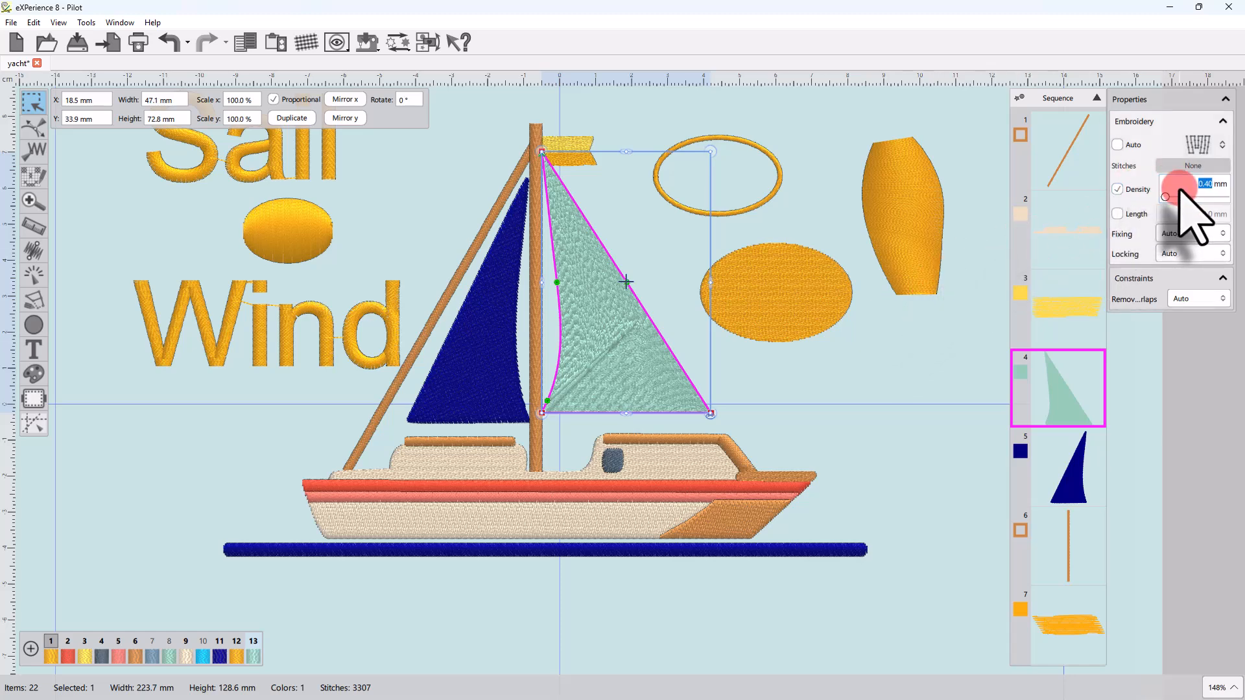
pyautogui.write('1')
pyautogui.press('Return')
pyautogui.click(289, 232)
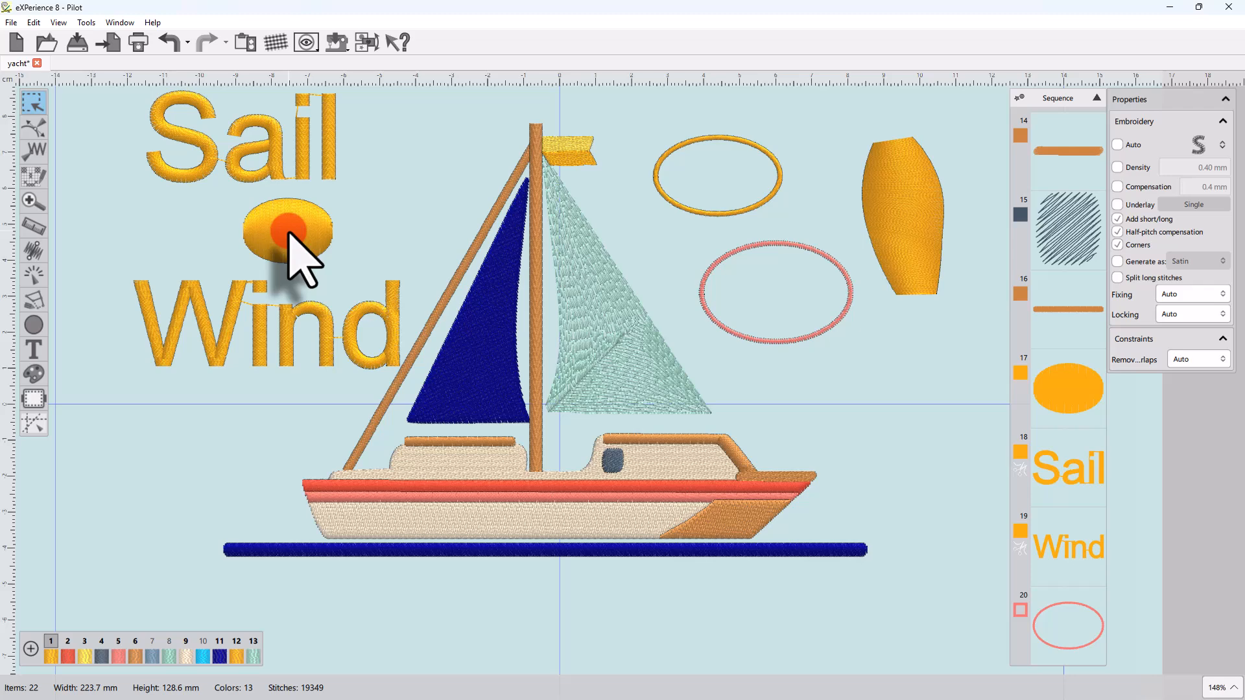
# - Change the dark blue sail from its fill stitch to the R-shaped running outline stitch type
pyautogui.click(493, 306)
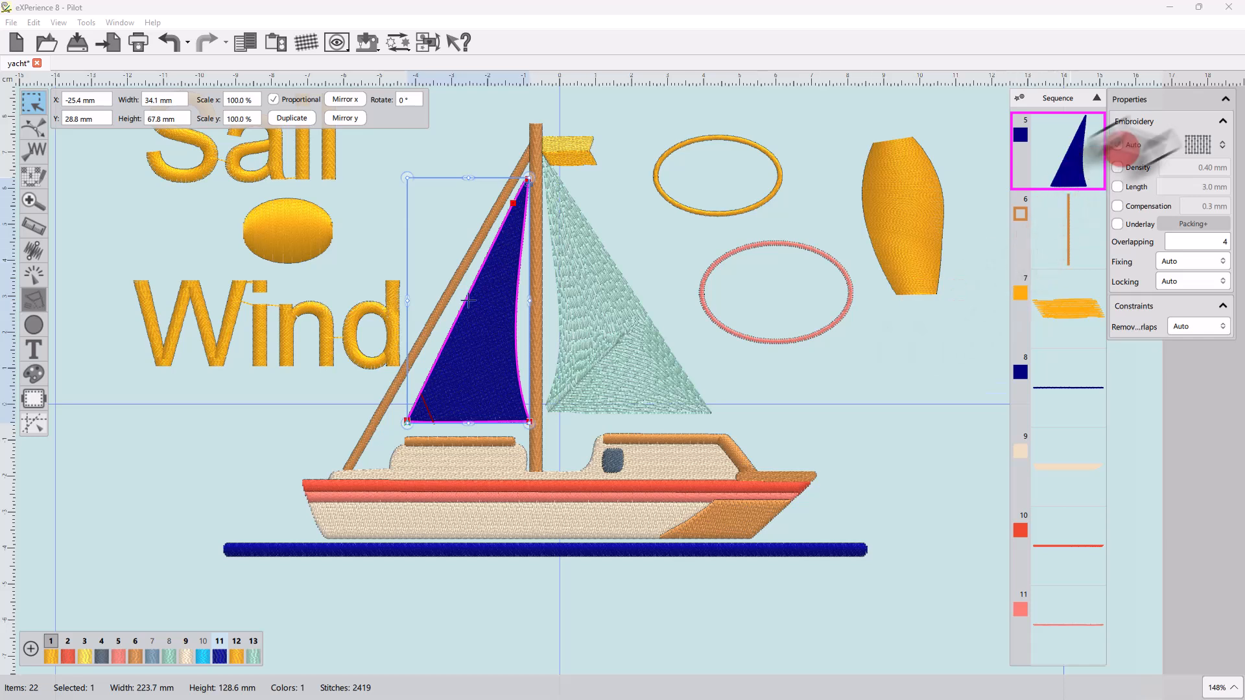
pyautogui.click(1197, 144)
pyautogui.click(1164, 174)
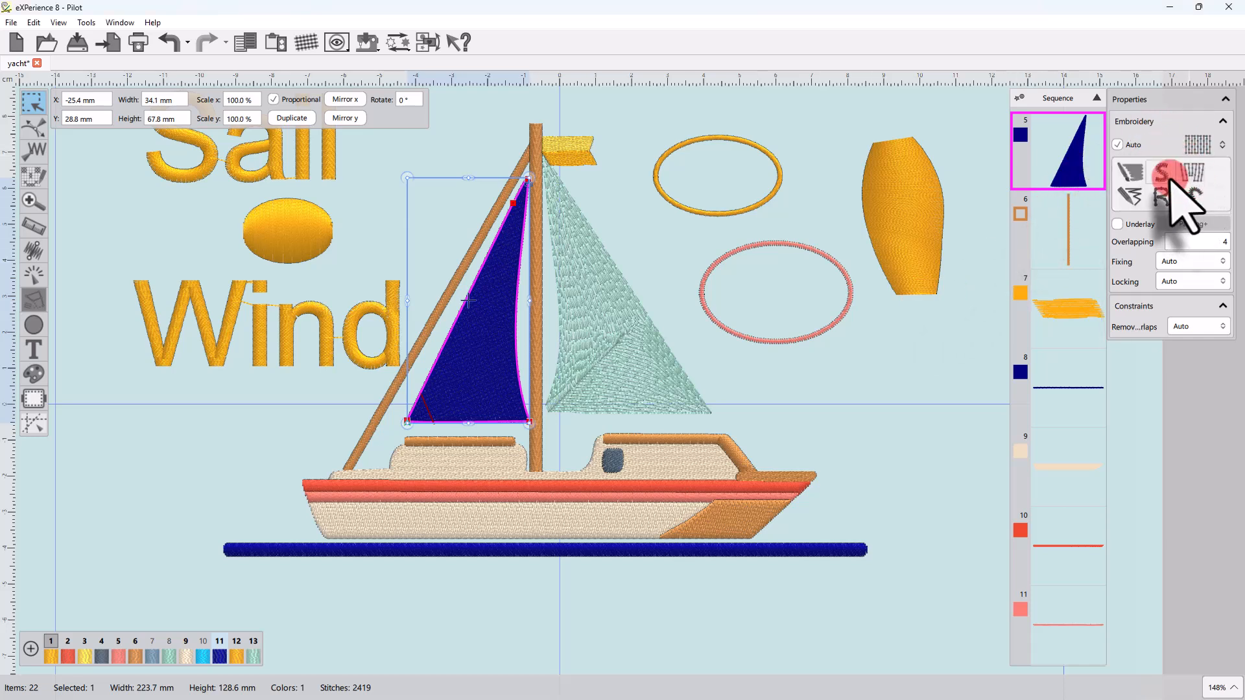
pyautogui.click(1161, 193)
# - Switch the outlined sail beside the mast to the Satin serial stitch type and deselect it
pyautogui.click(1197, 144)
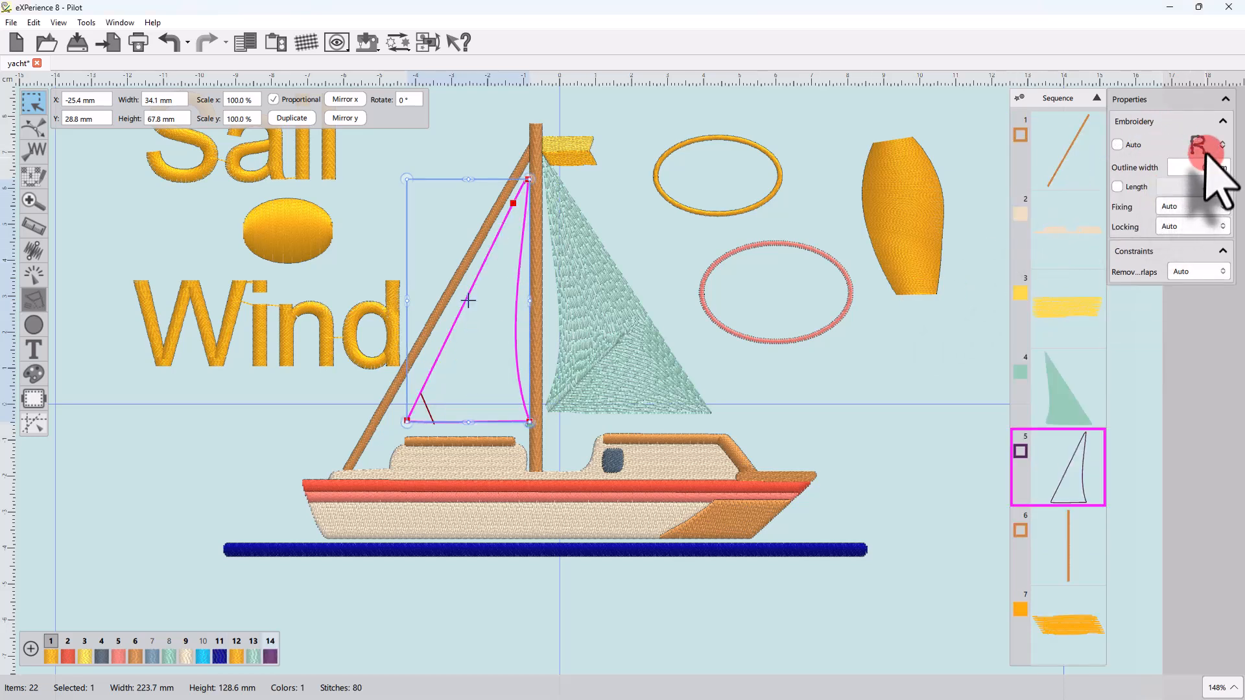
pyautogui.click(1199, 175)
pyautogui.click(1198, 197)
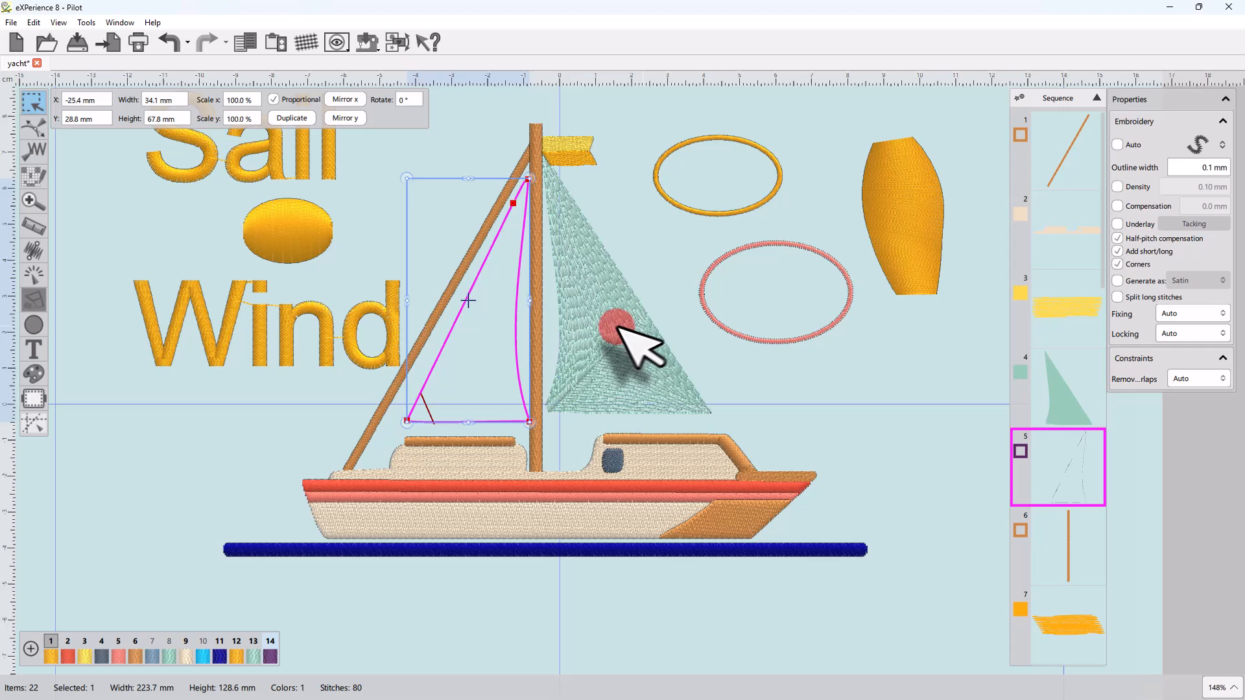
pyautogui.click(658, 260)
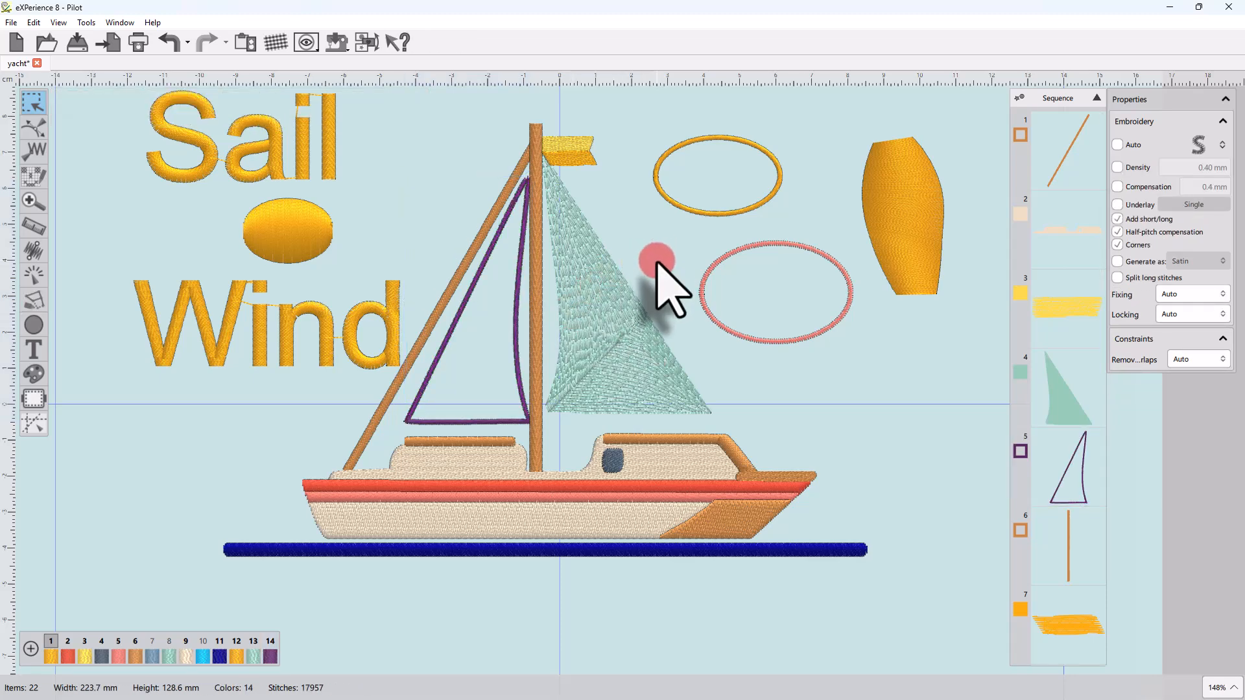